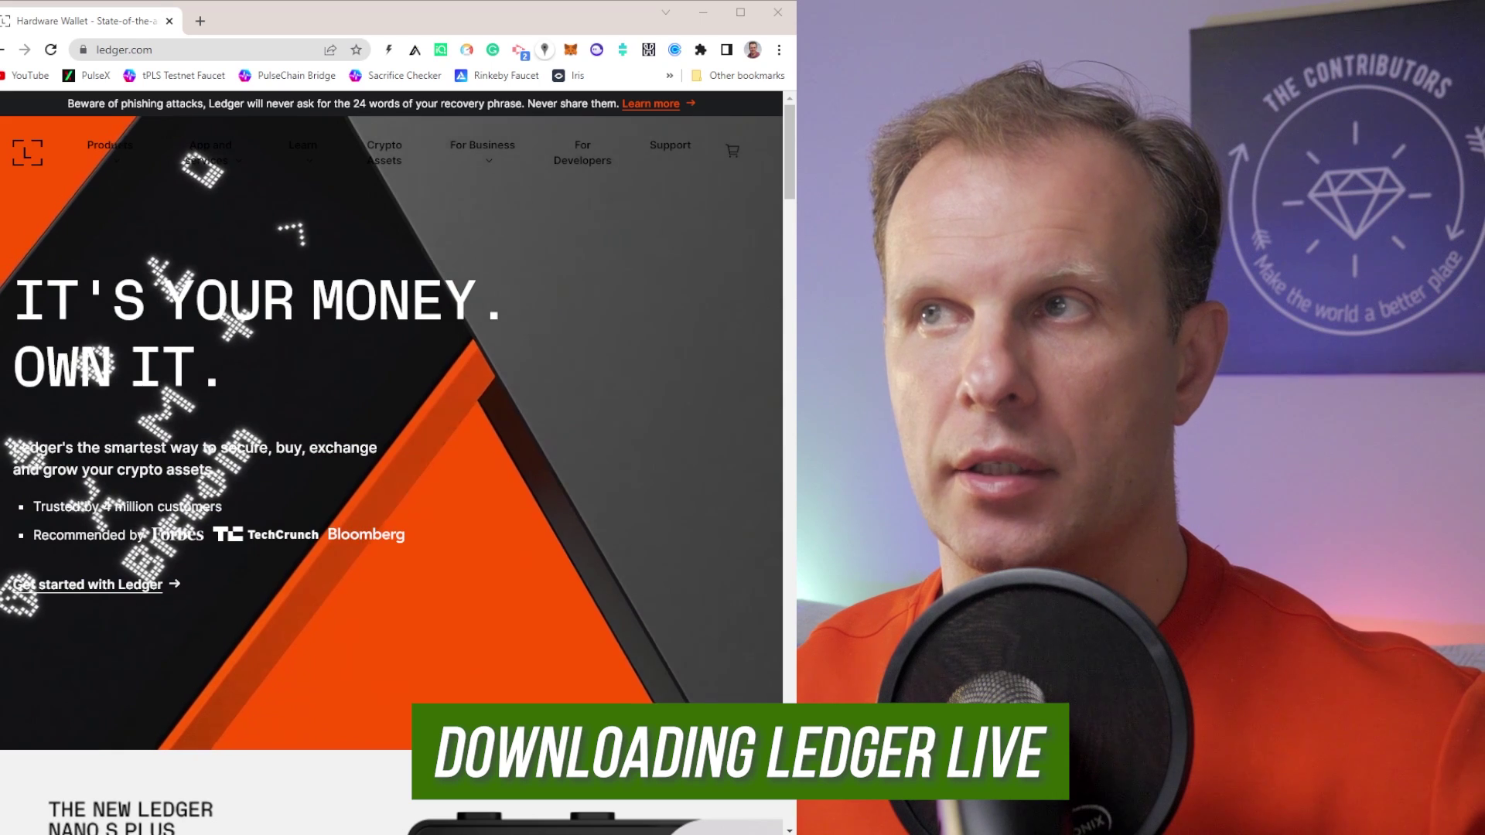
Download the Windows version of Ledger Live from its desktop downloads page and finish the installer
mouse_move(123, 155)
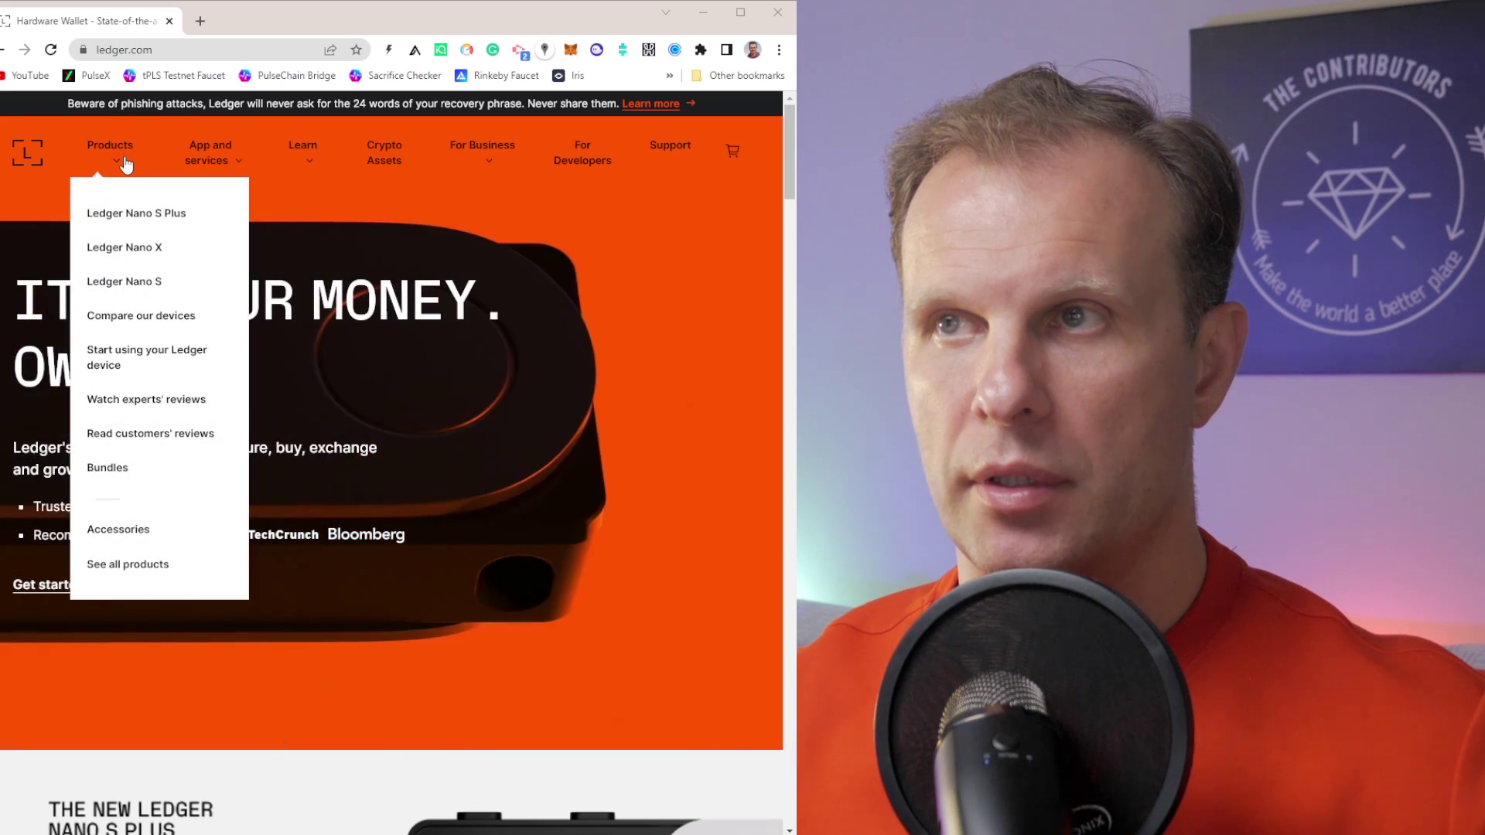
mouse_move(201, 160)
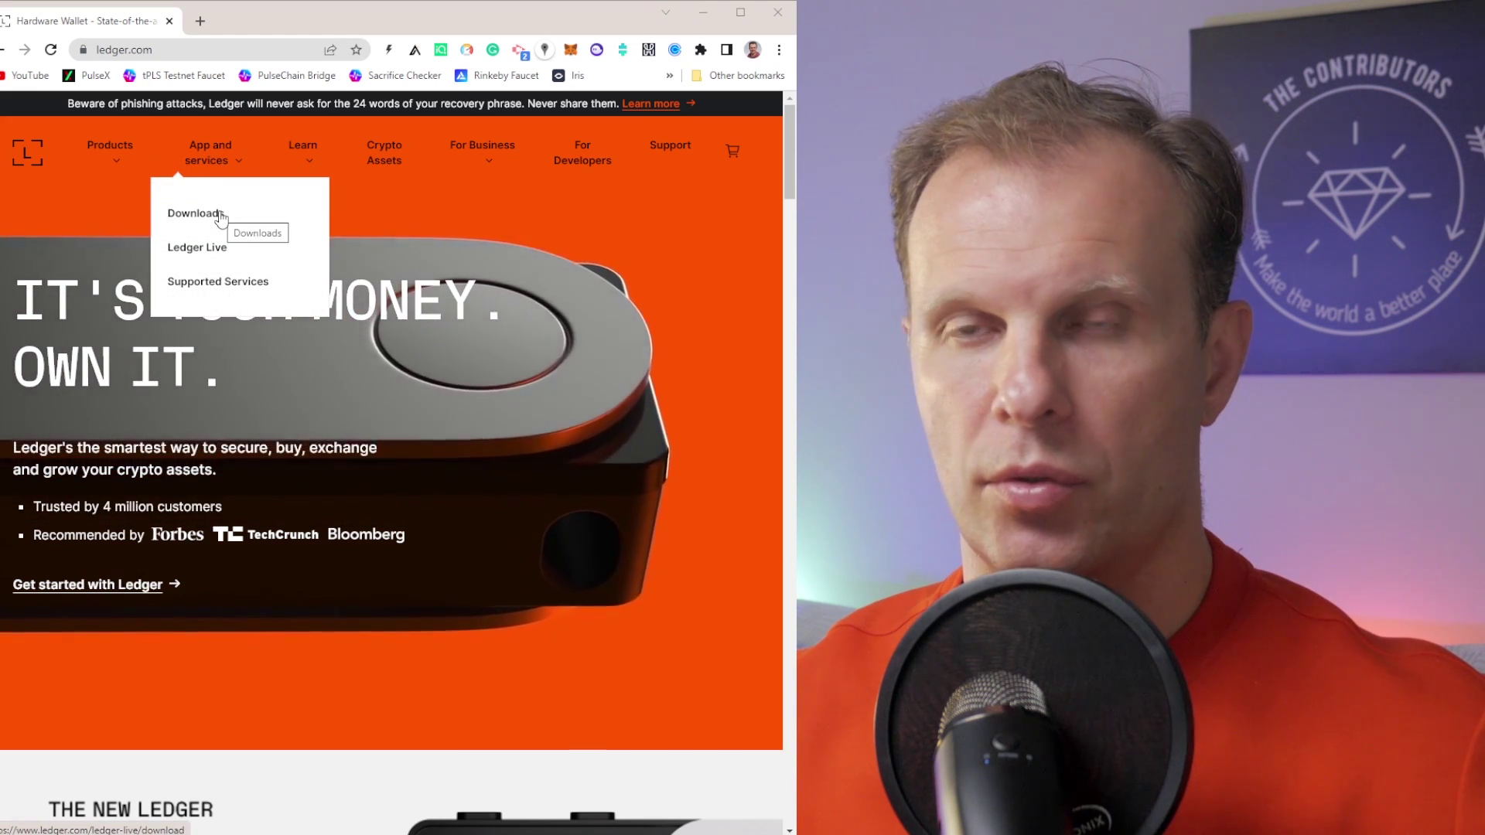
click(221, 217)
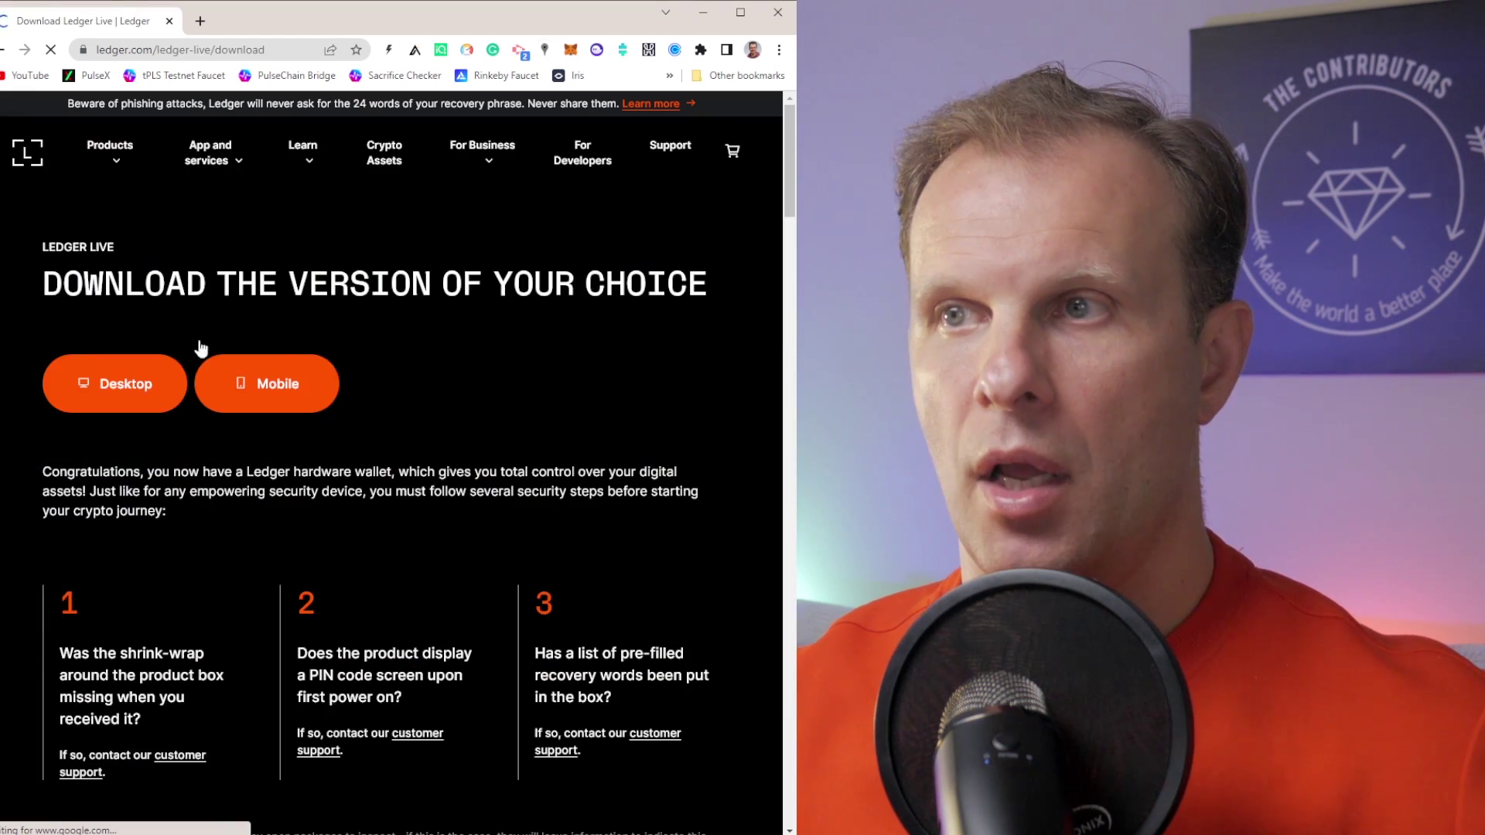
click(153, 387)
click(495, 341)
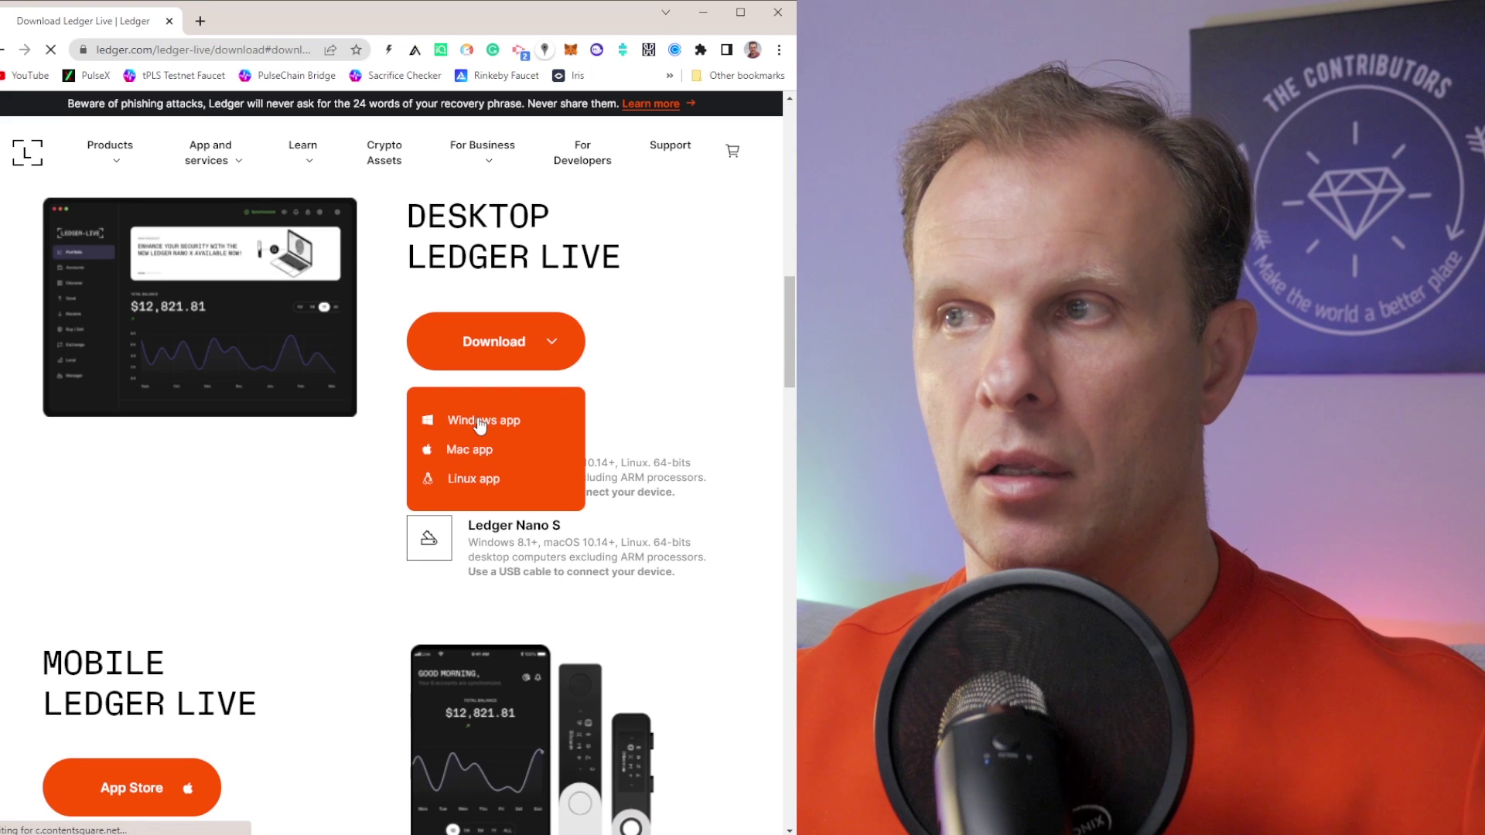
click(479, 424)
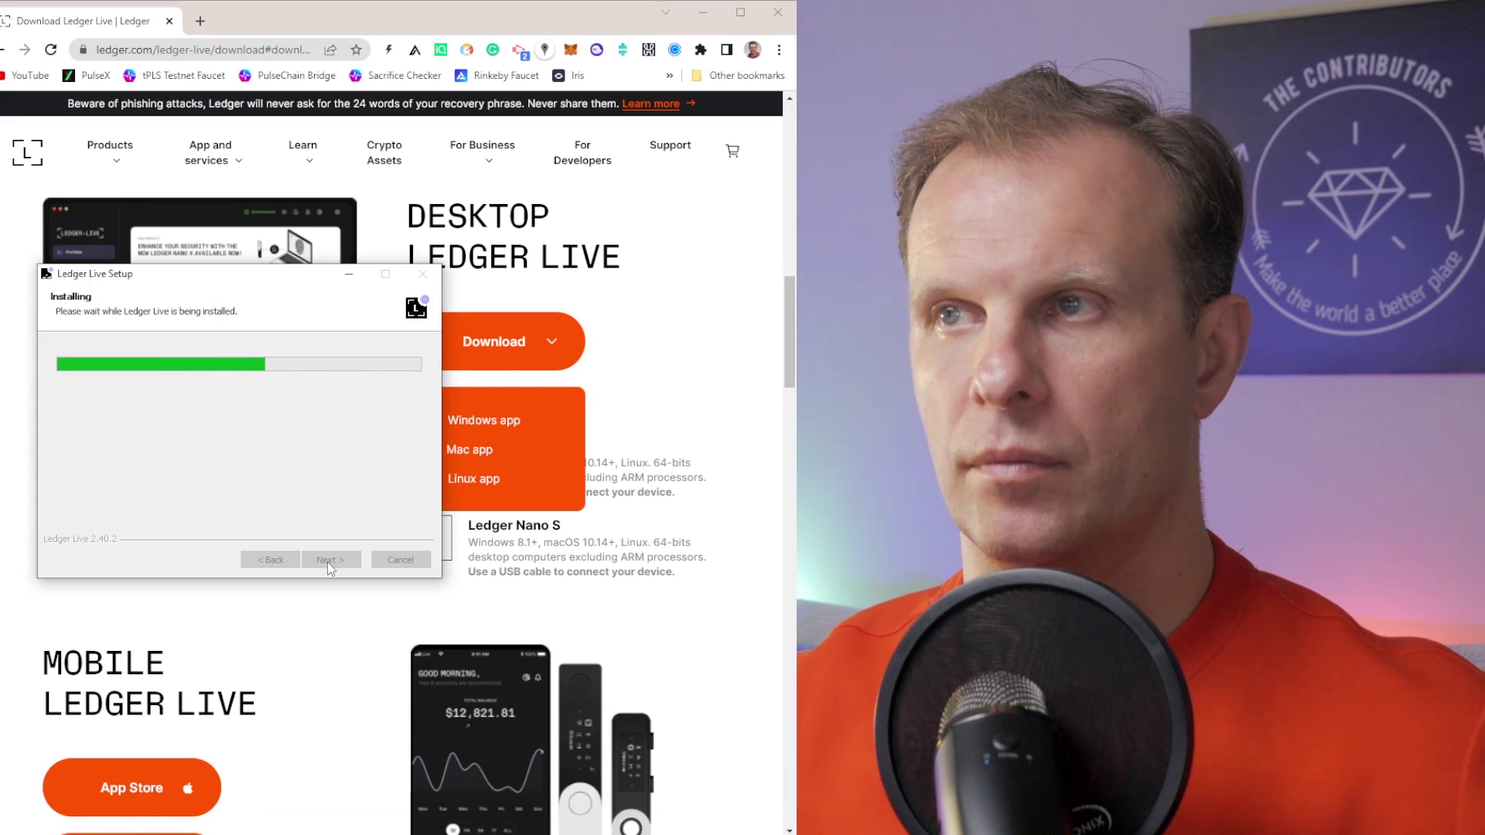
click(329, 560)
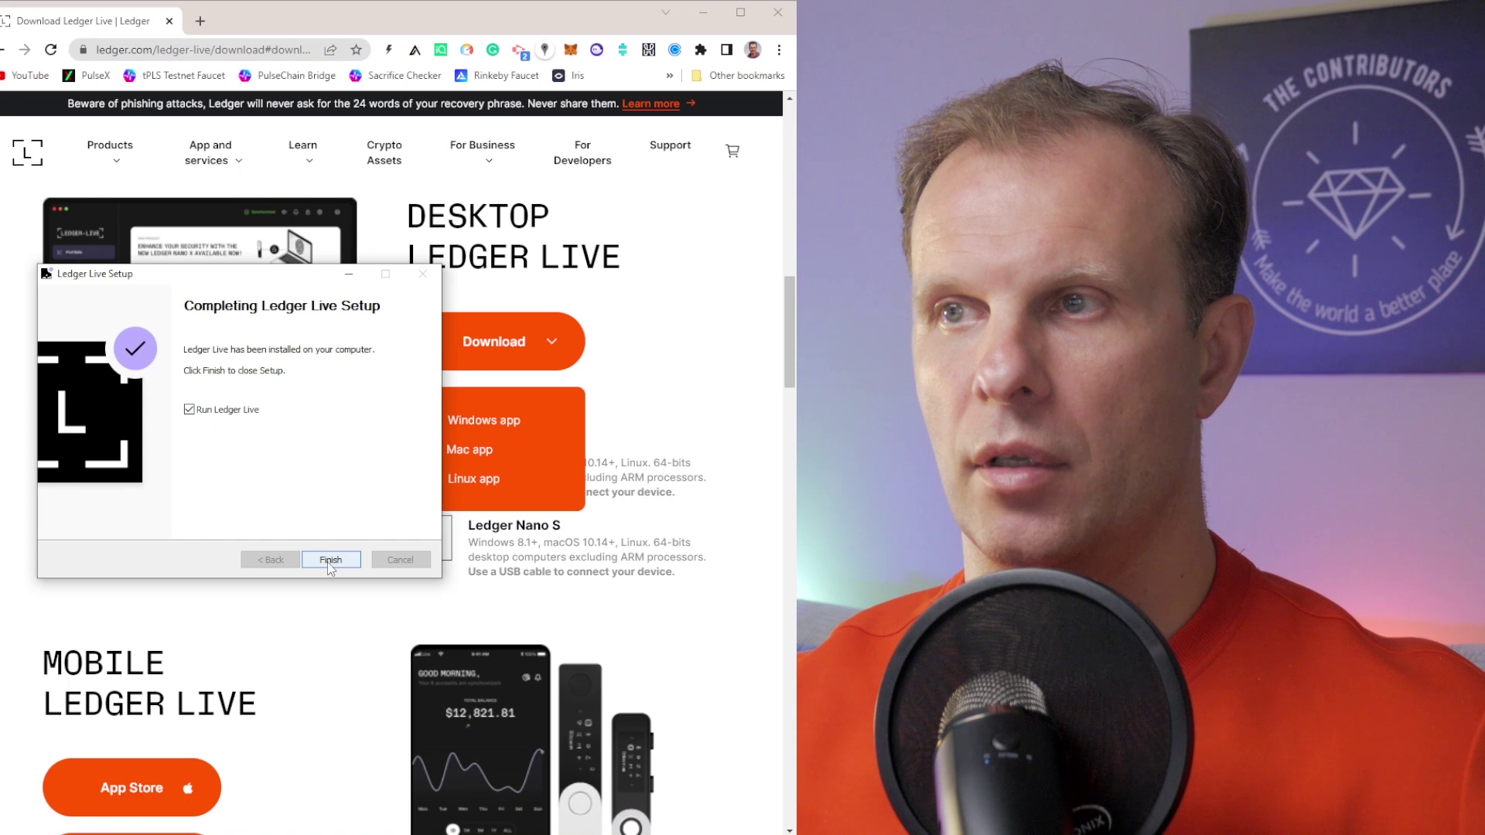
click(331, 560)
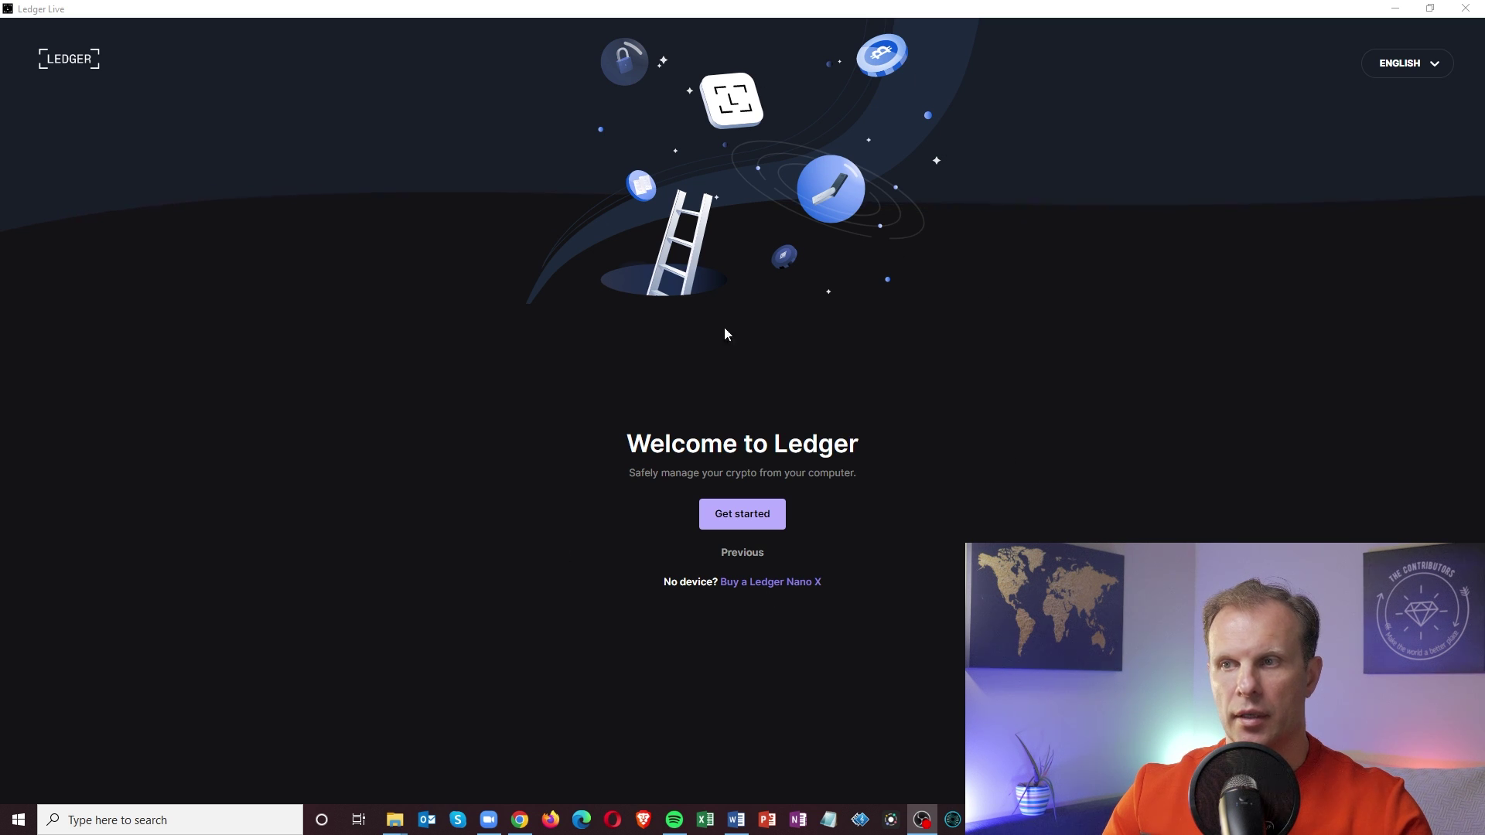
Accept the terms of service and privacy policy, pick Nano X, and connect an already set-up Nano X
click(770, 522)
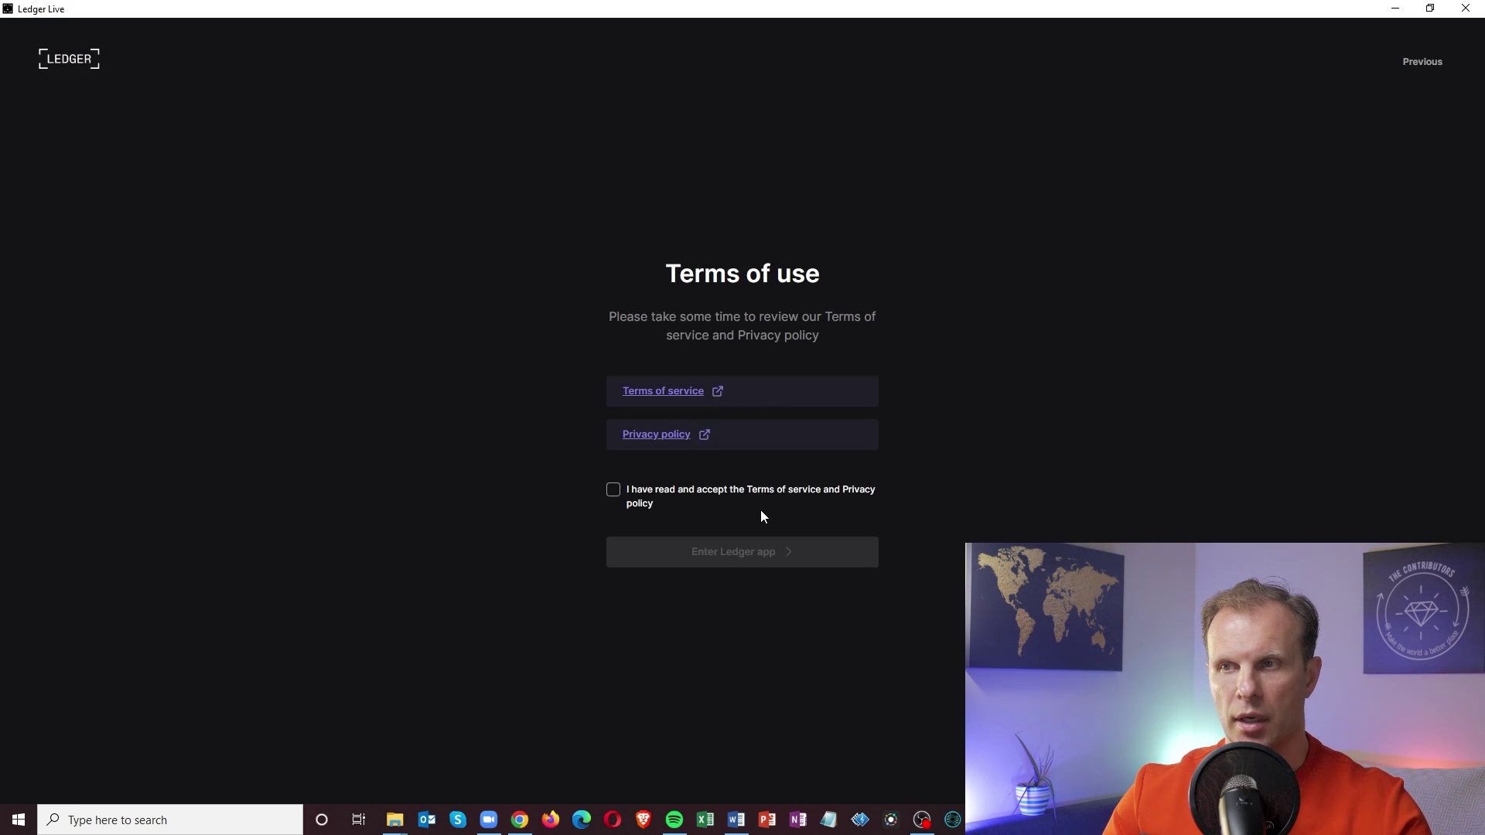
click(613, 490)
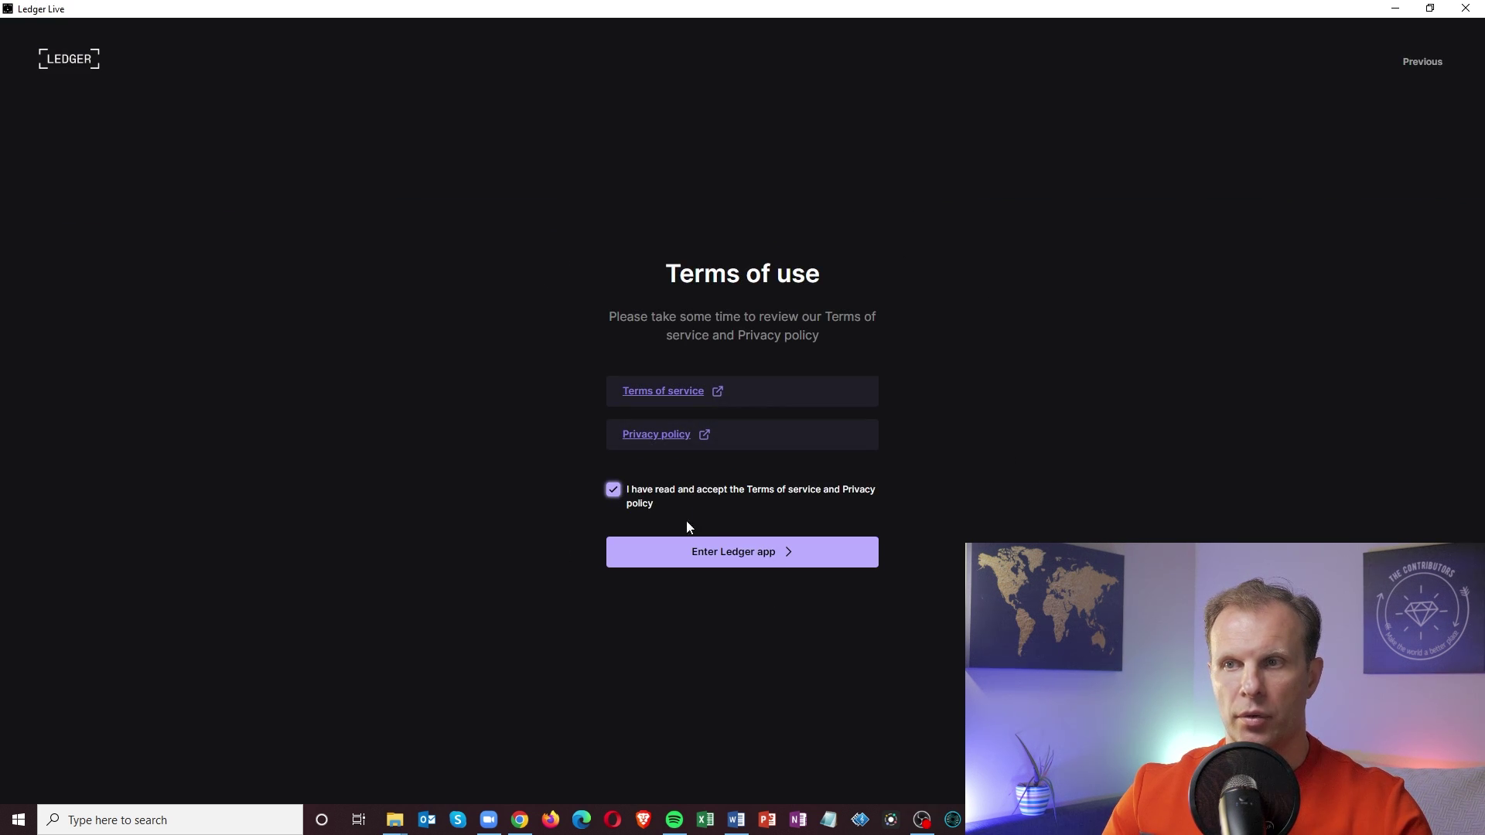
click(750, 560)
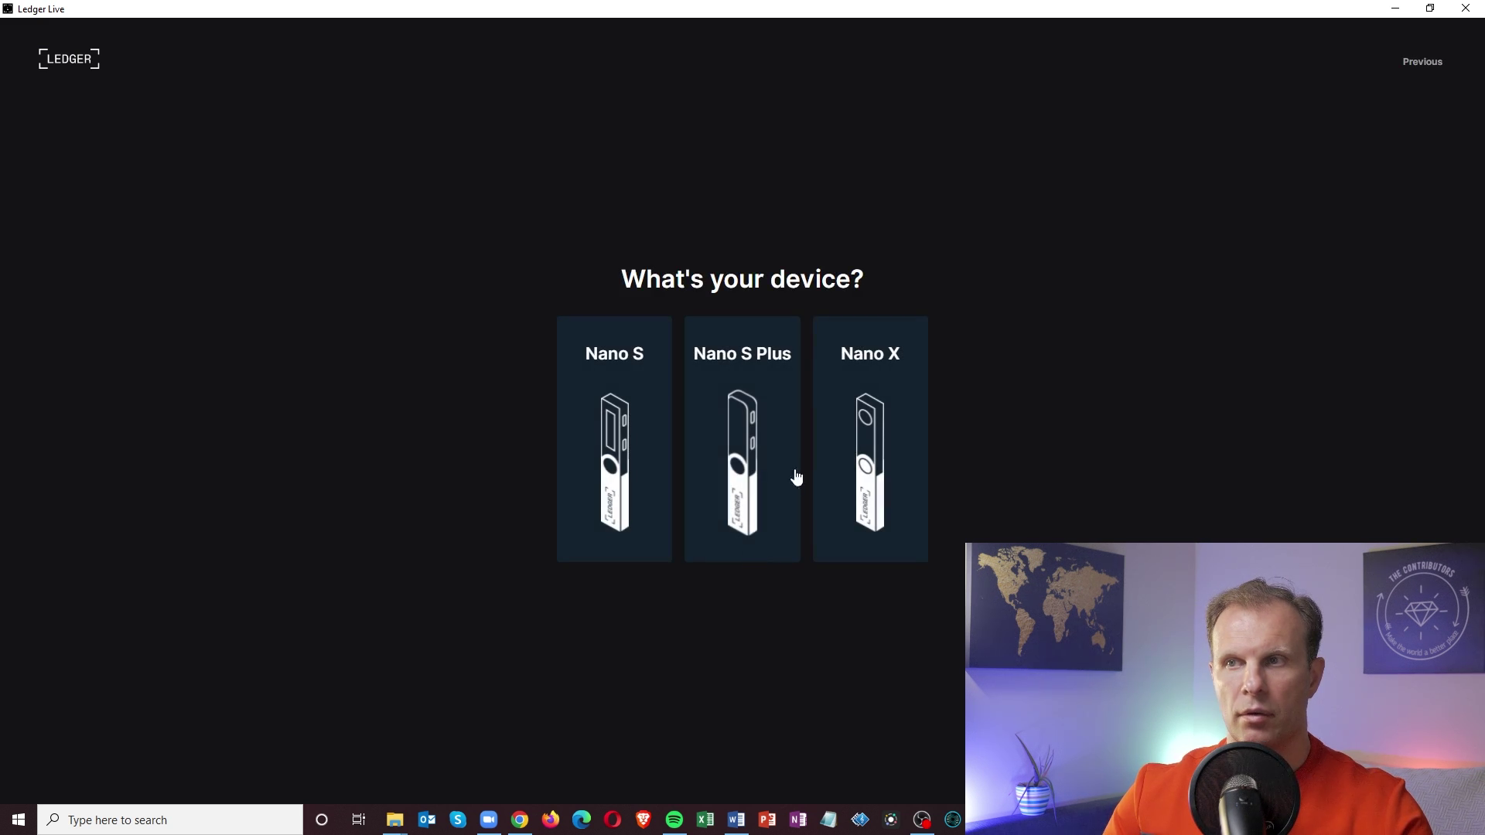
click(878, 430)
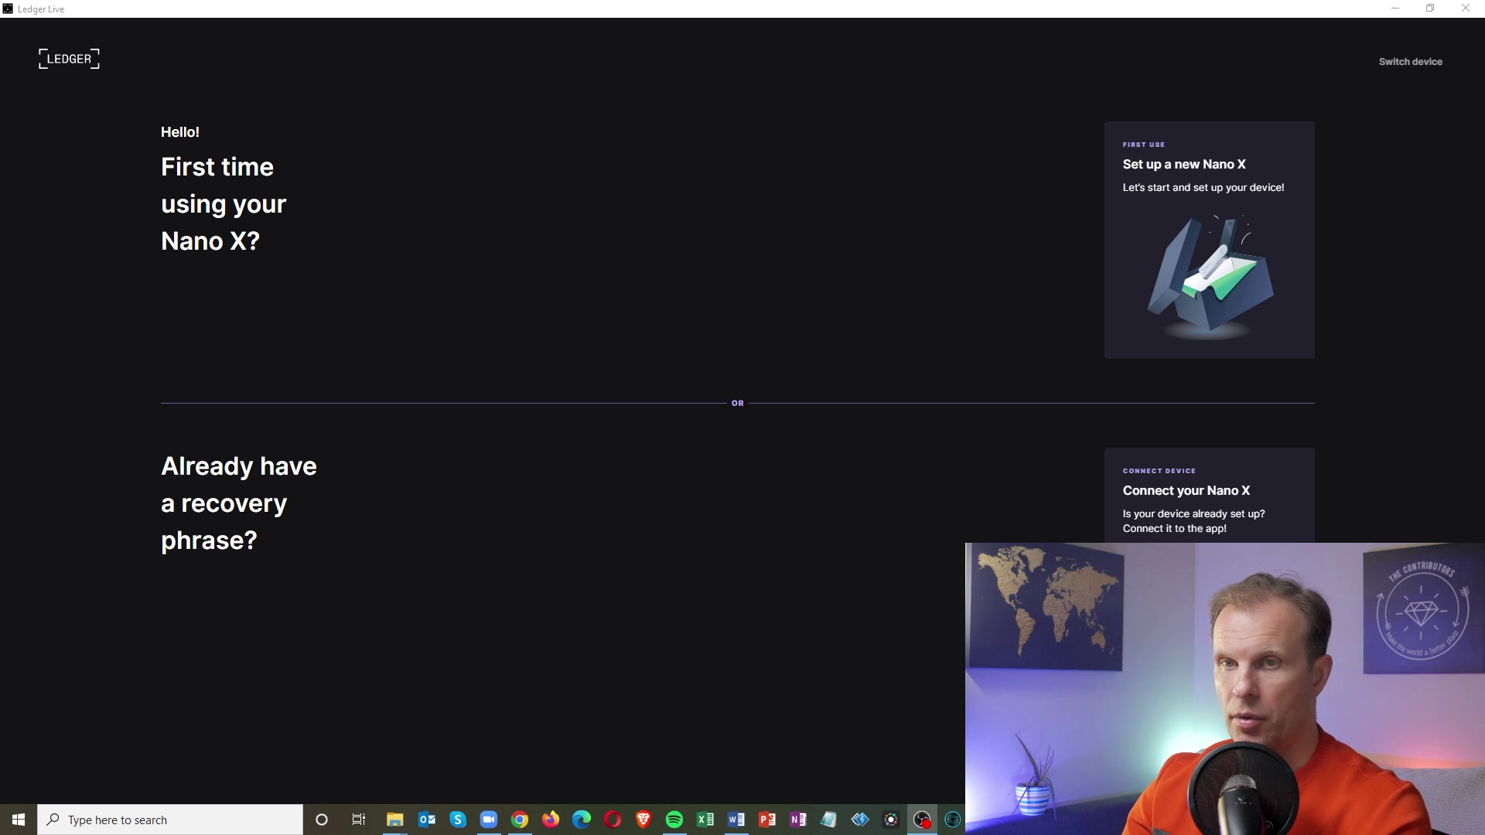
click(1194, 504)
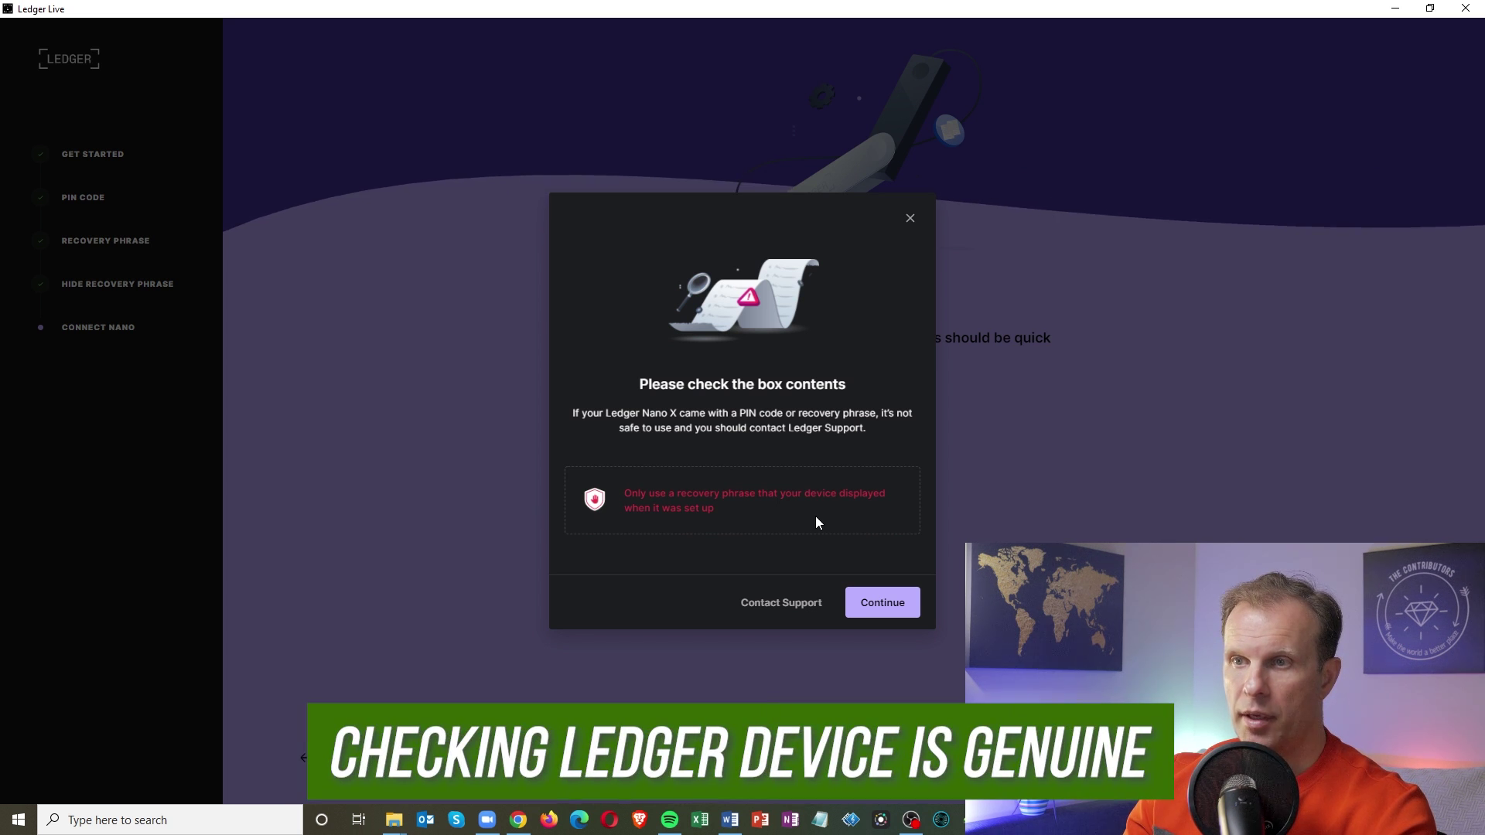
Pass the box-contents warning and genuine check, install the Bitcoin app, and bring up the Send form
click(890, 606)
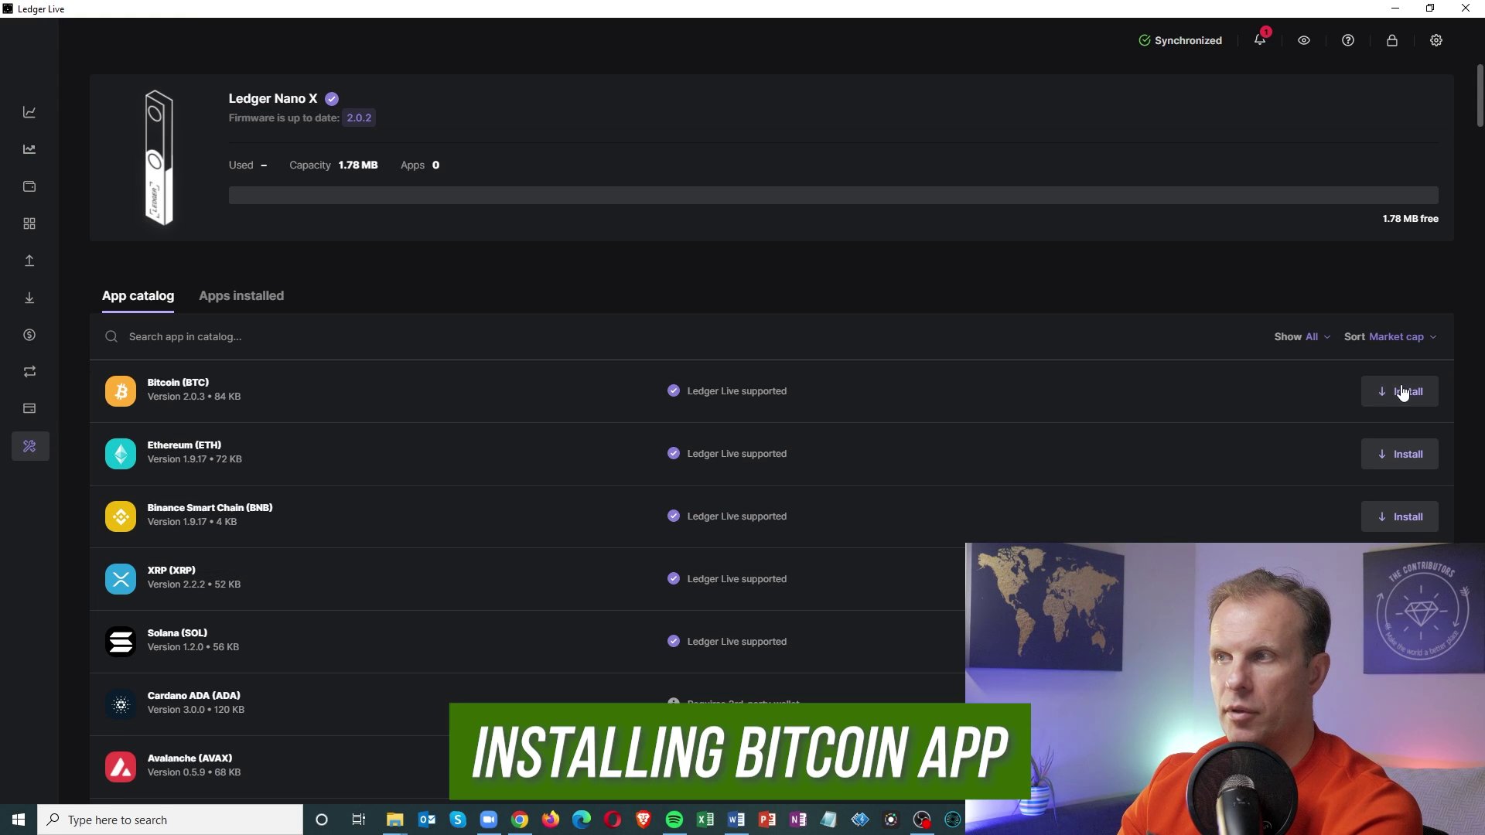
click(1402, 393)
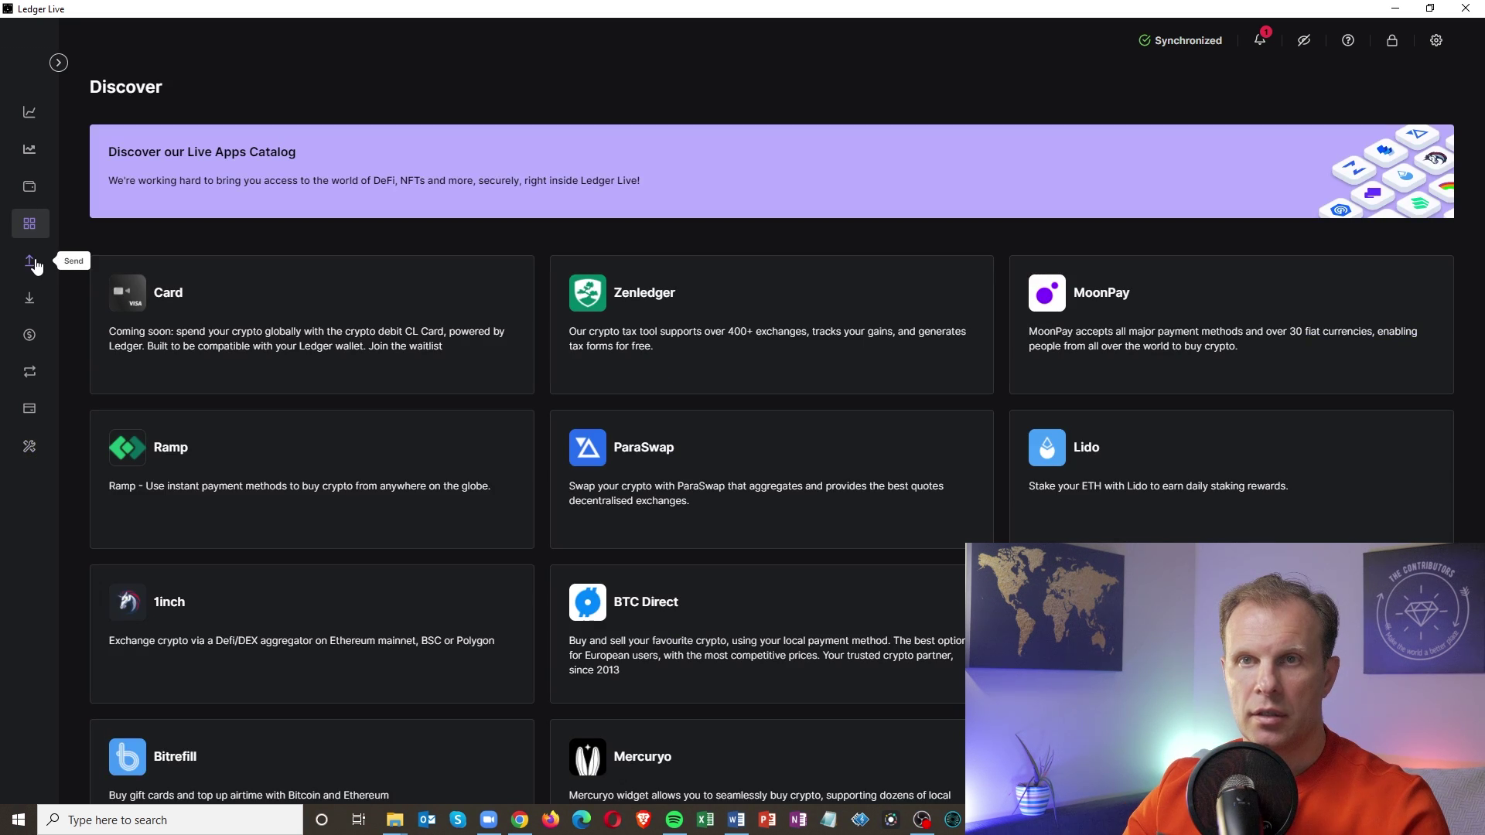
click(31, 263)
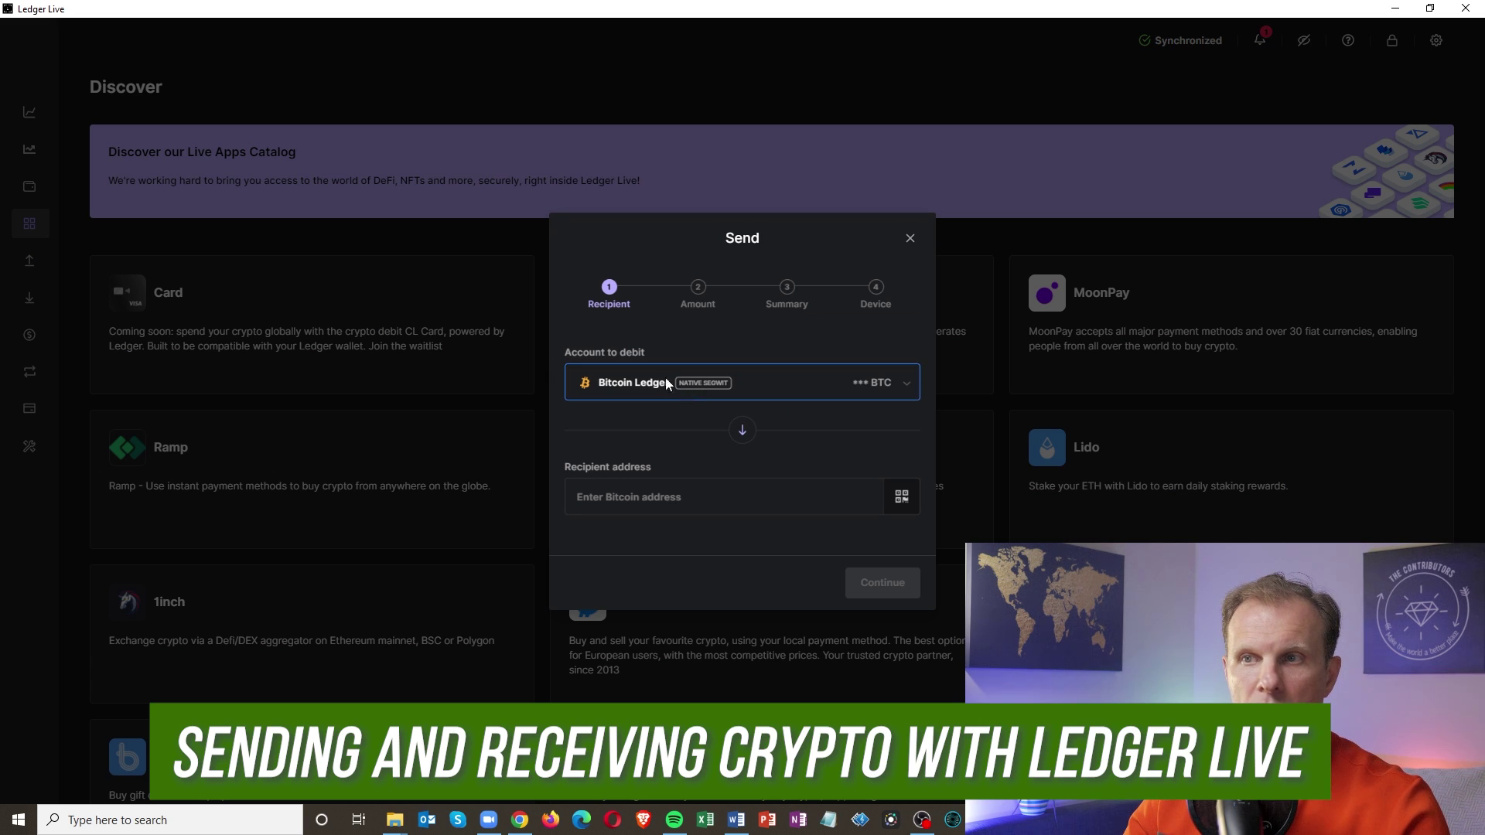
Focus the Bitcoin recipient address field, then dismiss the Send form with Escape
click(647, 495)
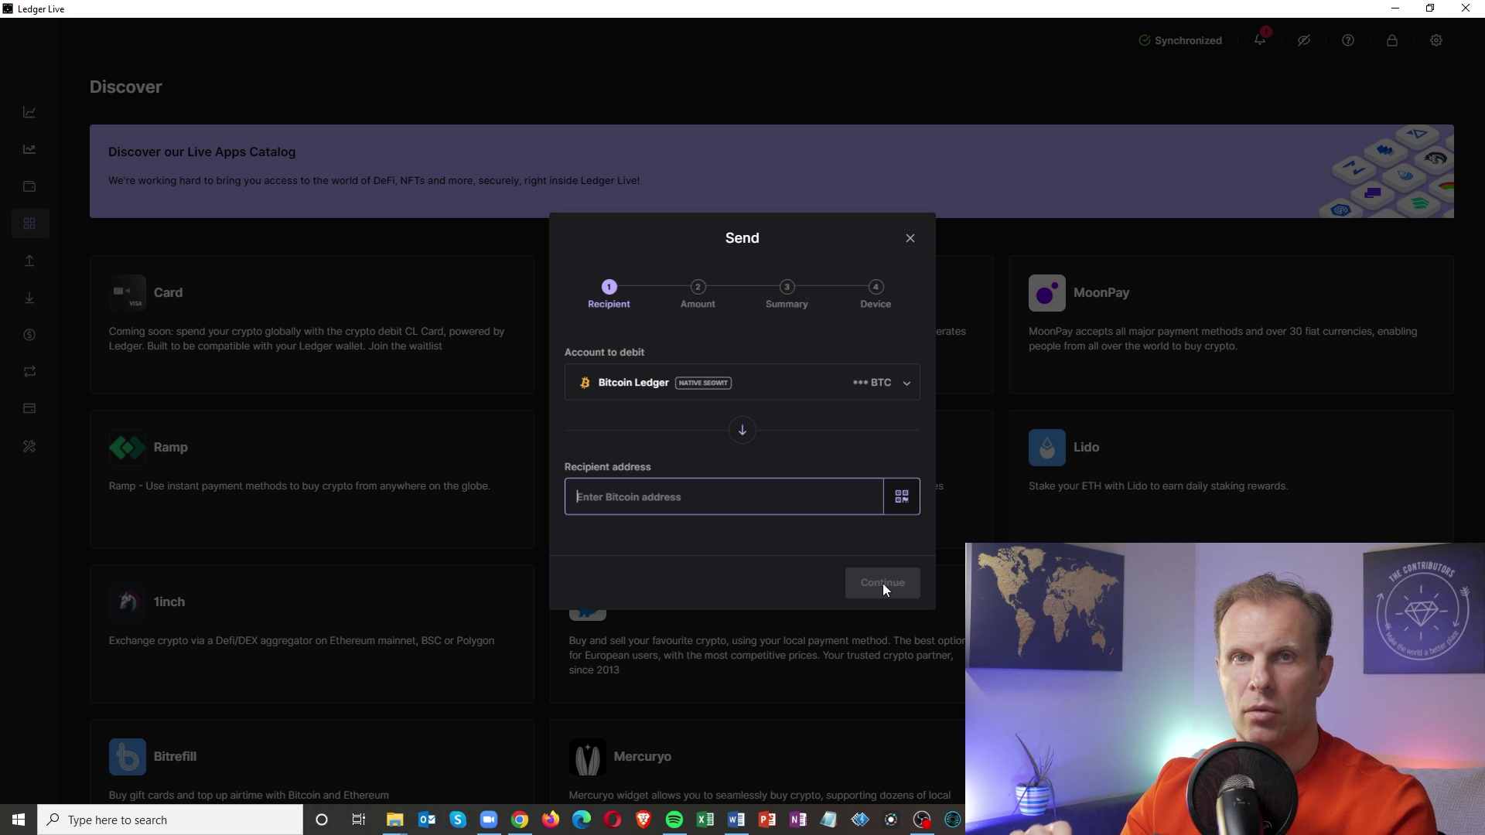
key(Escape)
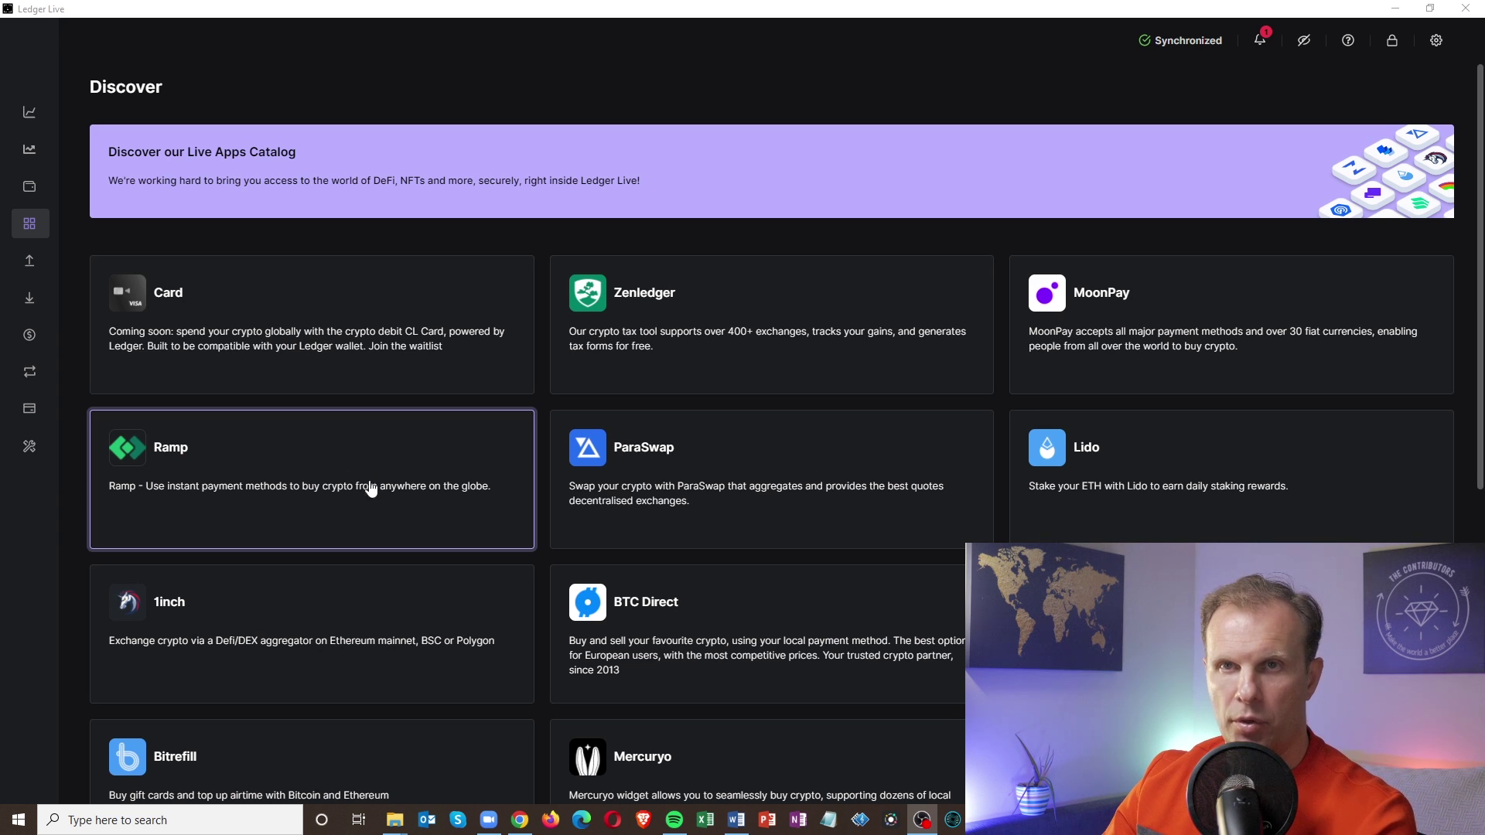
Generate a receive address for the Bitcoin Ledger account, copy it, and finish the Receive flow
click(31, 300)
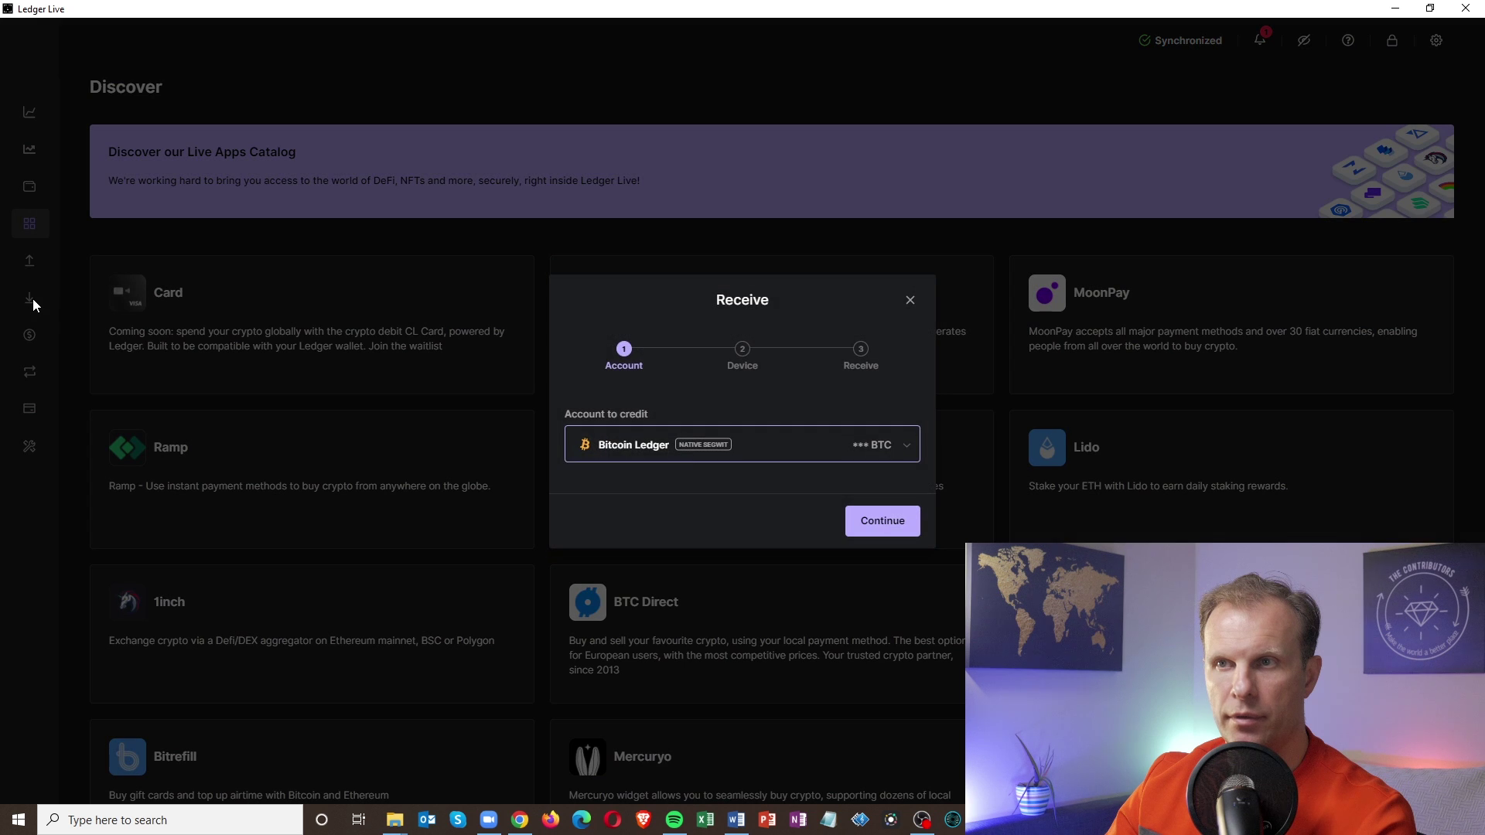
click(883, 523)
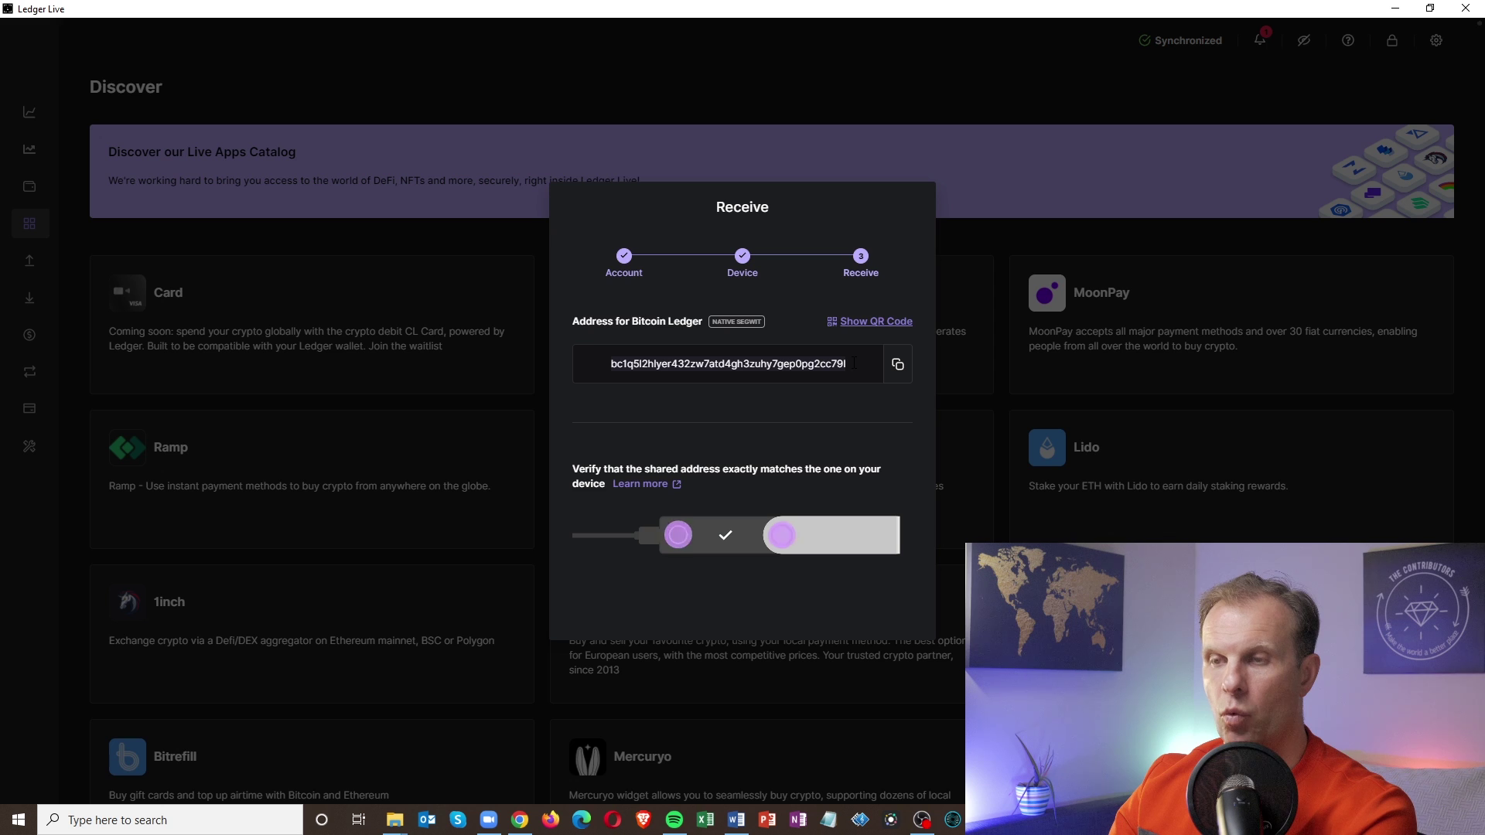
click(899, 367)
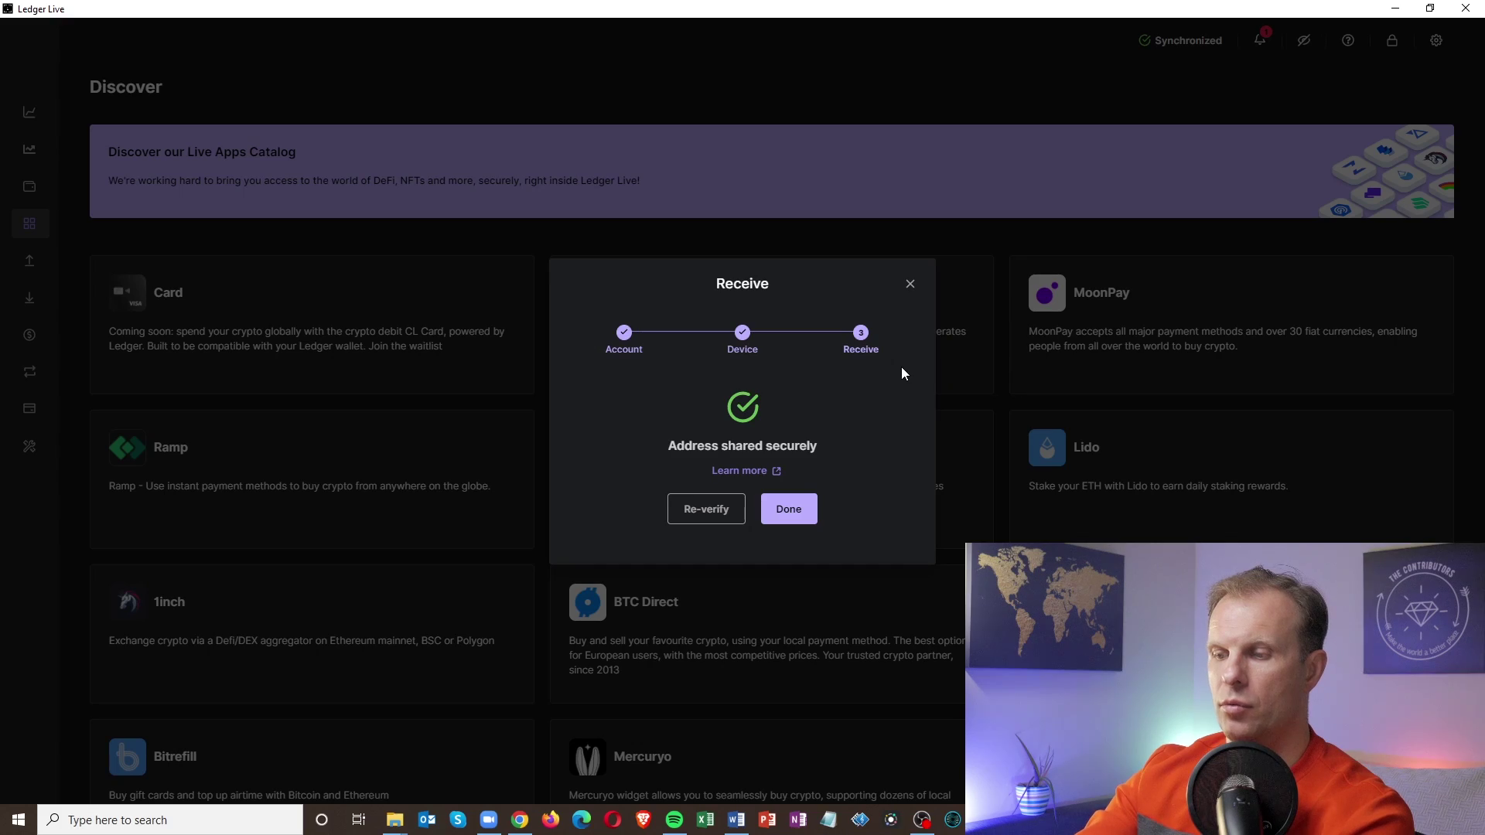
click(789, 511)
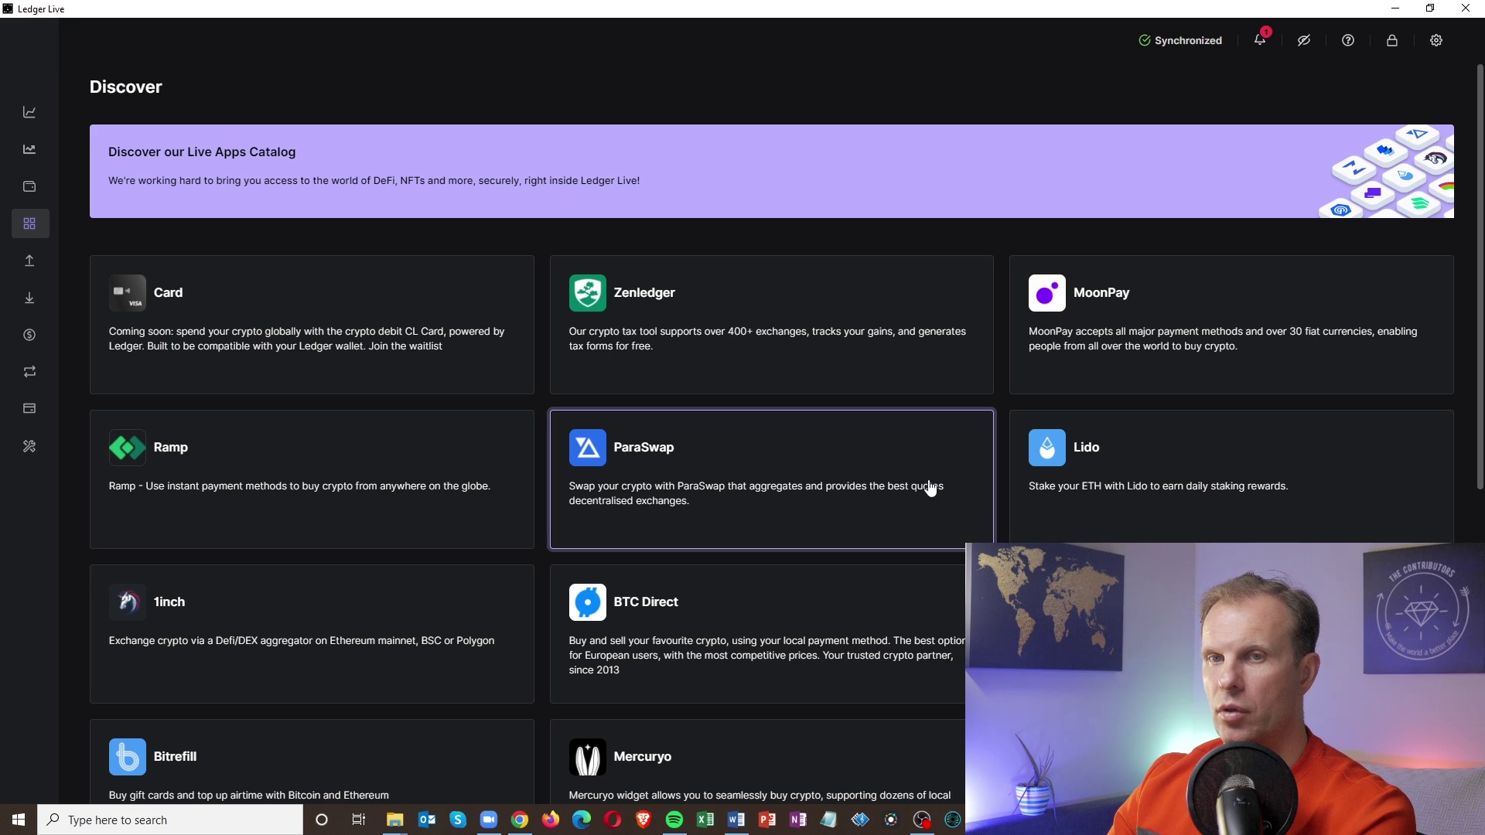
Go from Buy/Sell to the Swap page and select the amount field
click(39, 342)
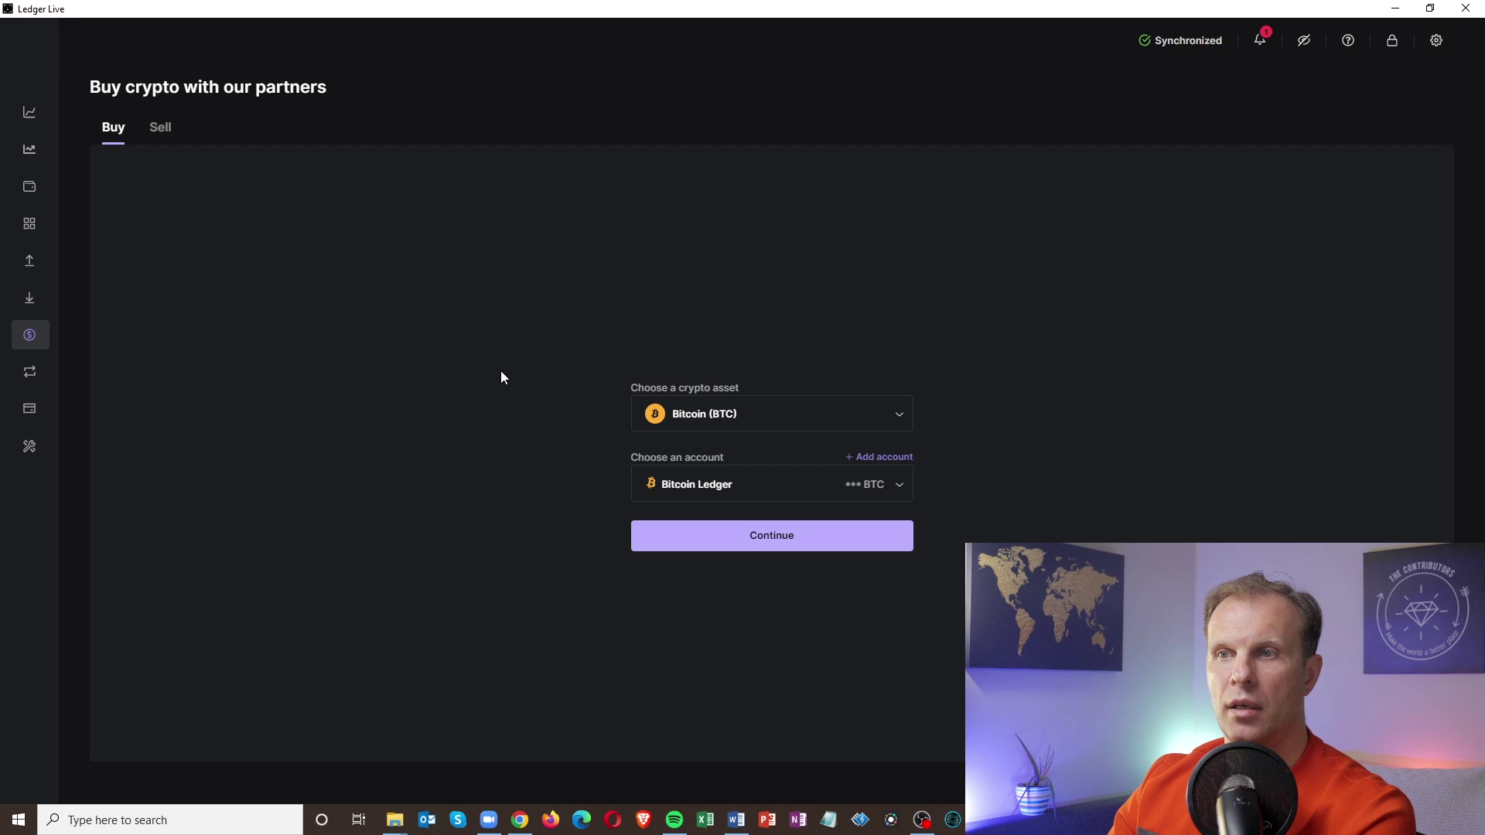
click(33, 379)
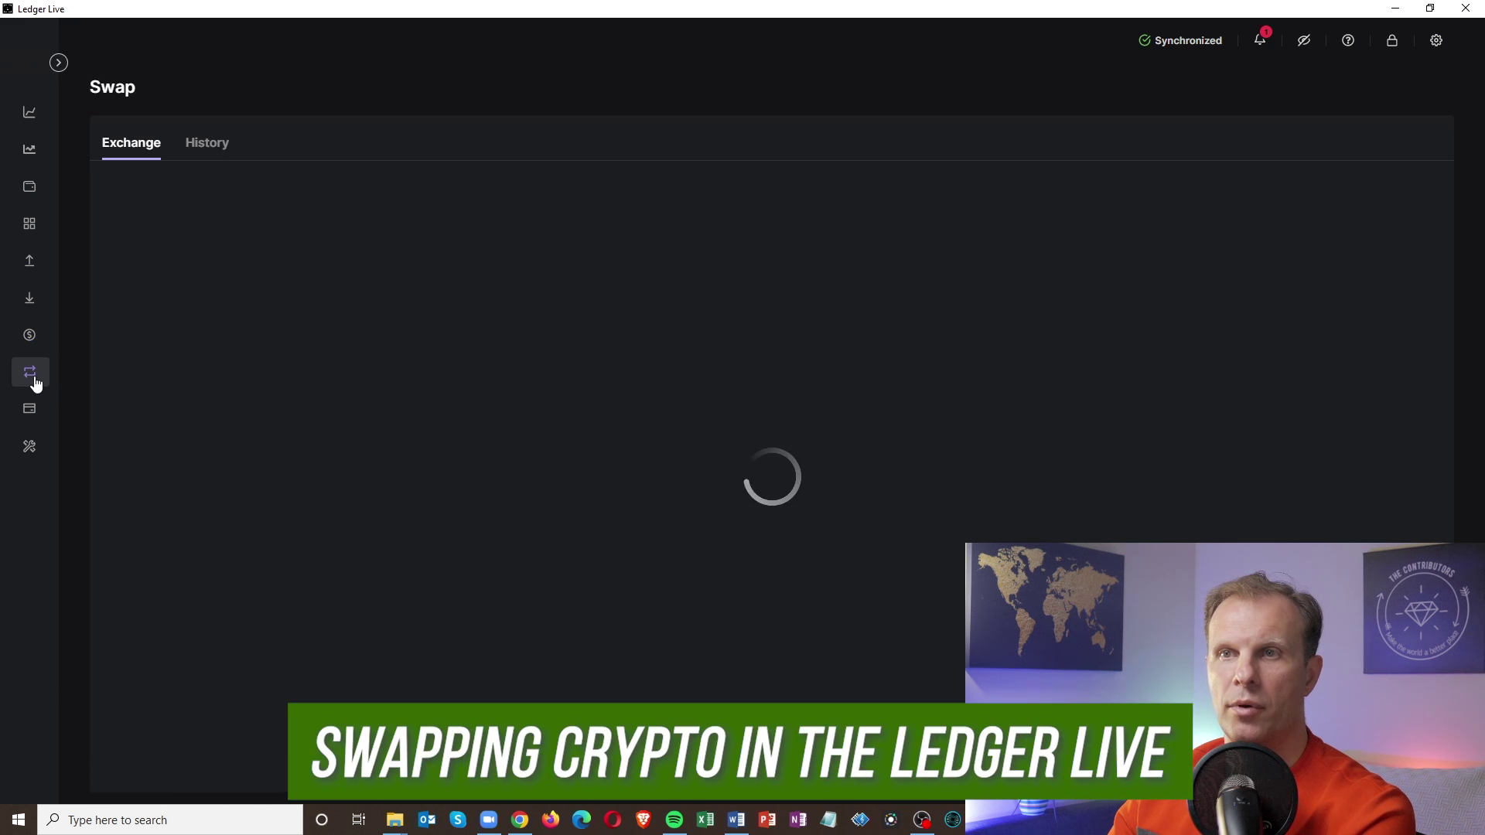
click(849, 246)
click(857, 368)
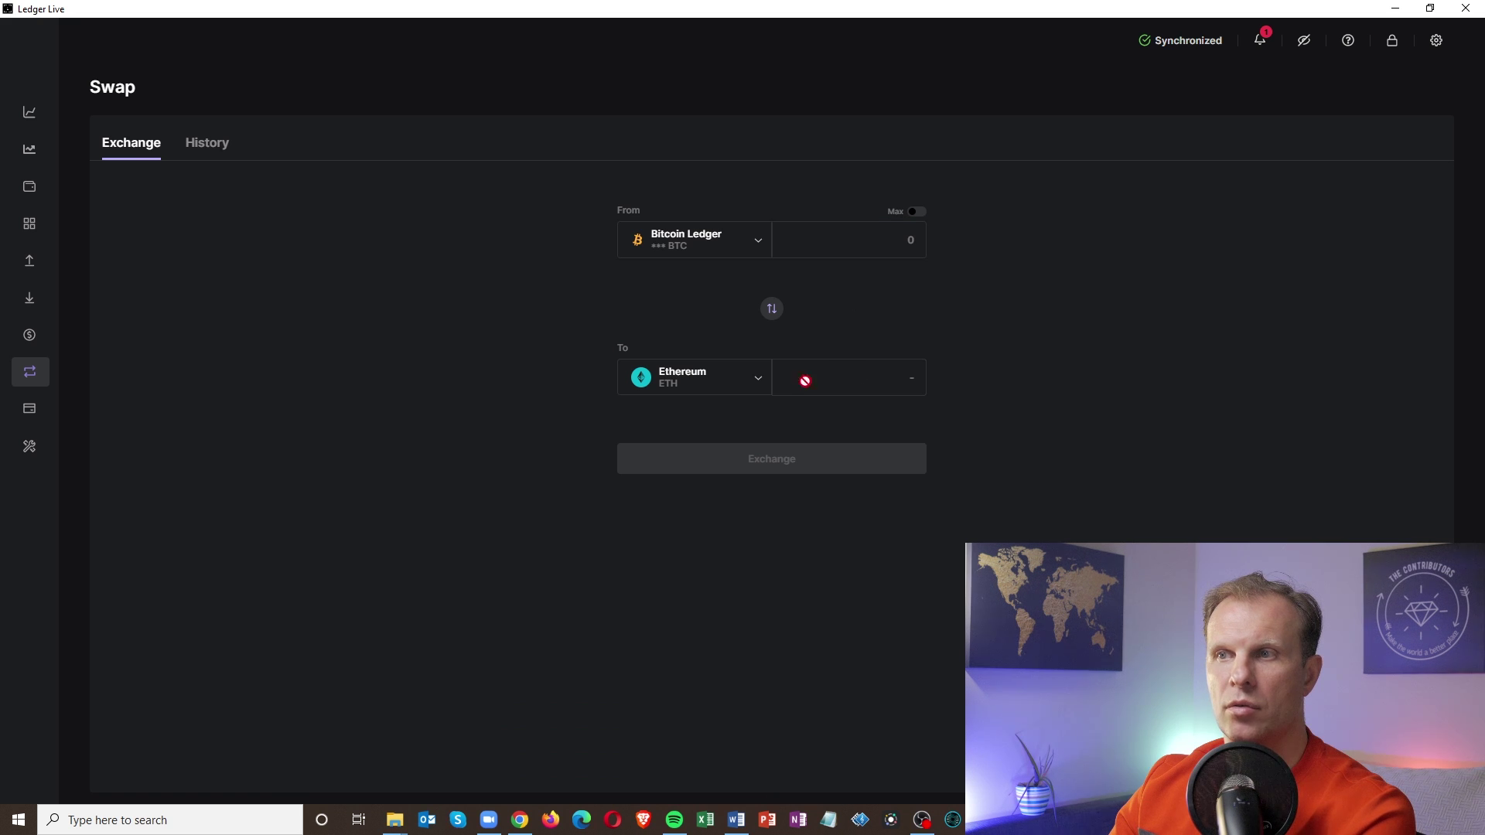
Keep Bitcoin Ledger as the swap source account and bring up the receive-currency list
click(741, 244)
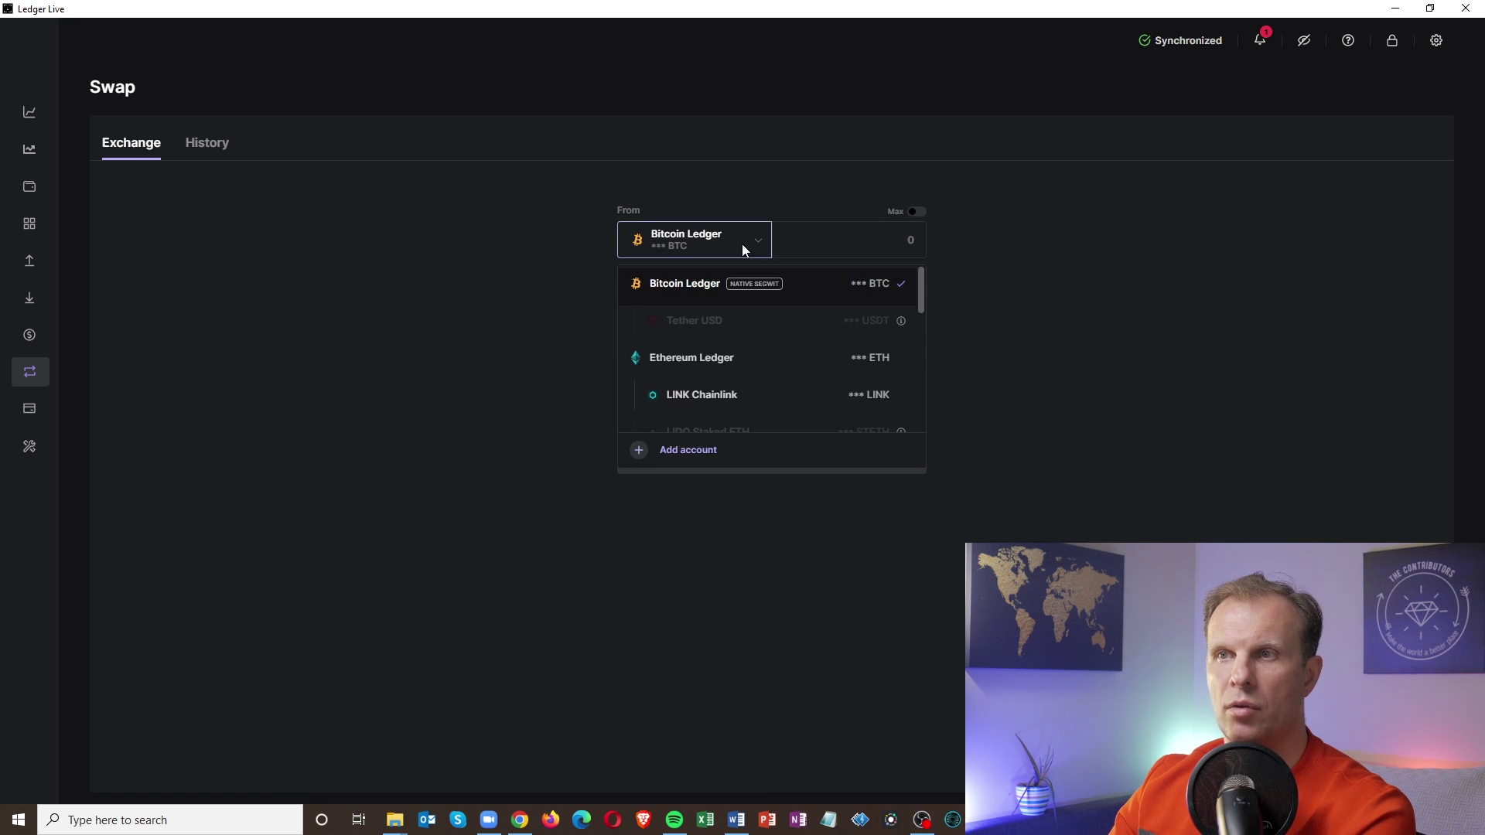
scroll(732, 331, down, 3)
scroll(732, 333, up, 3)
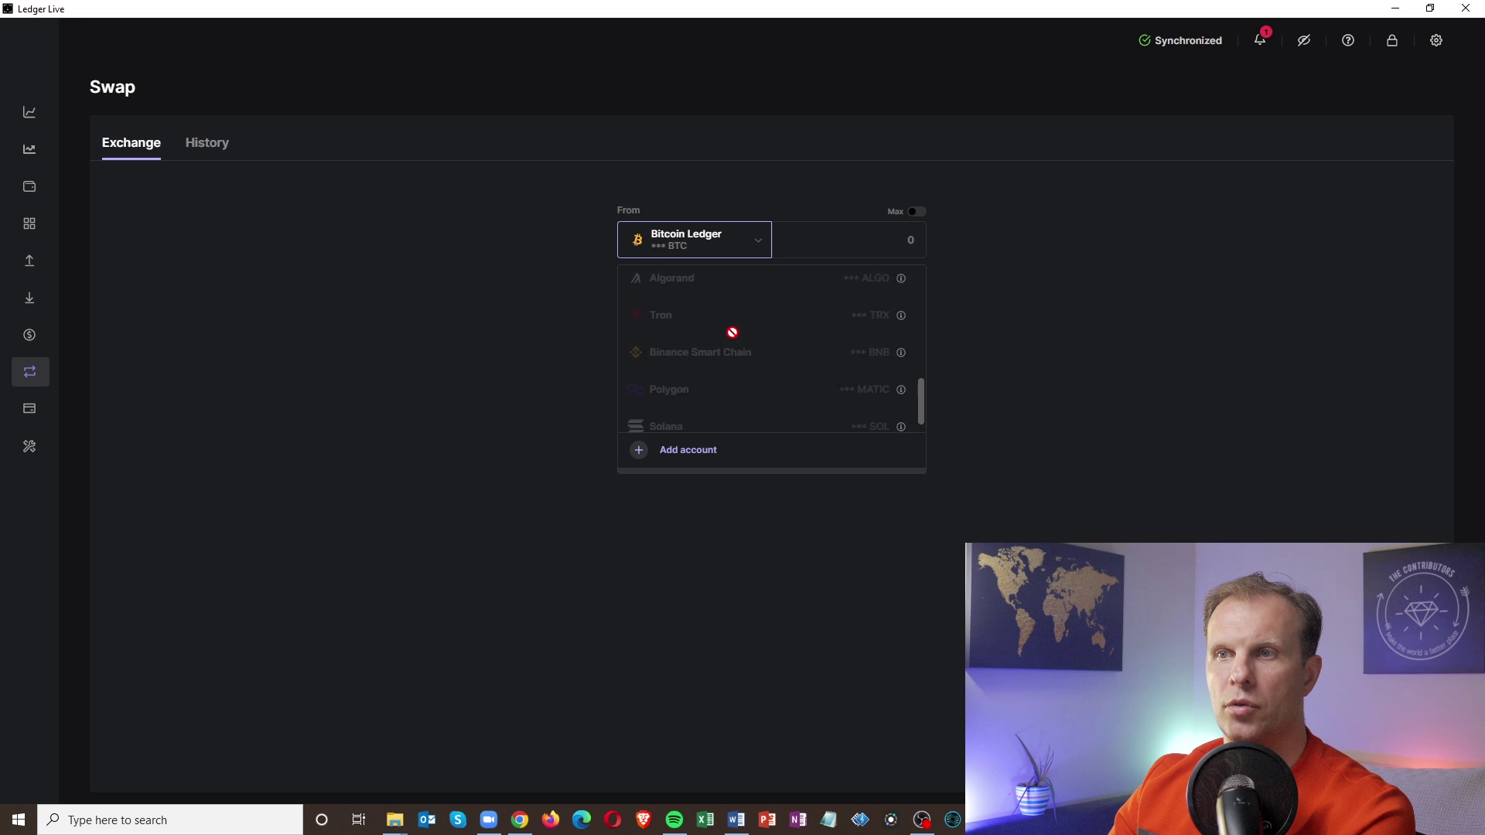
click(732, 292)
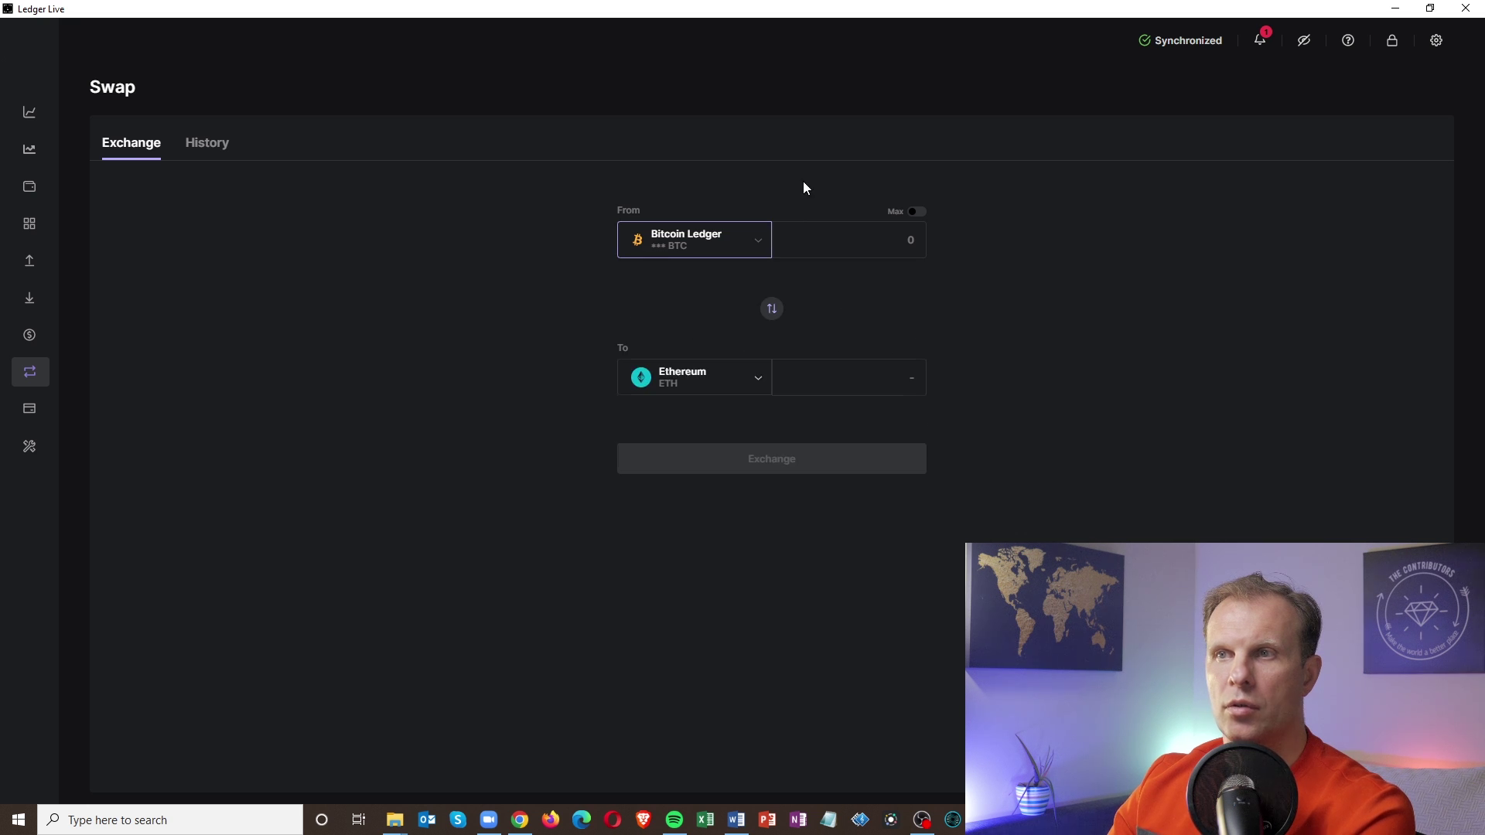
click(716, 379)
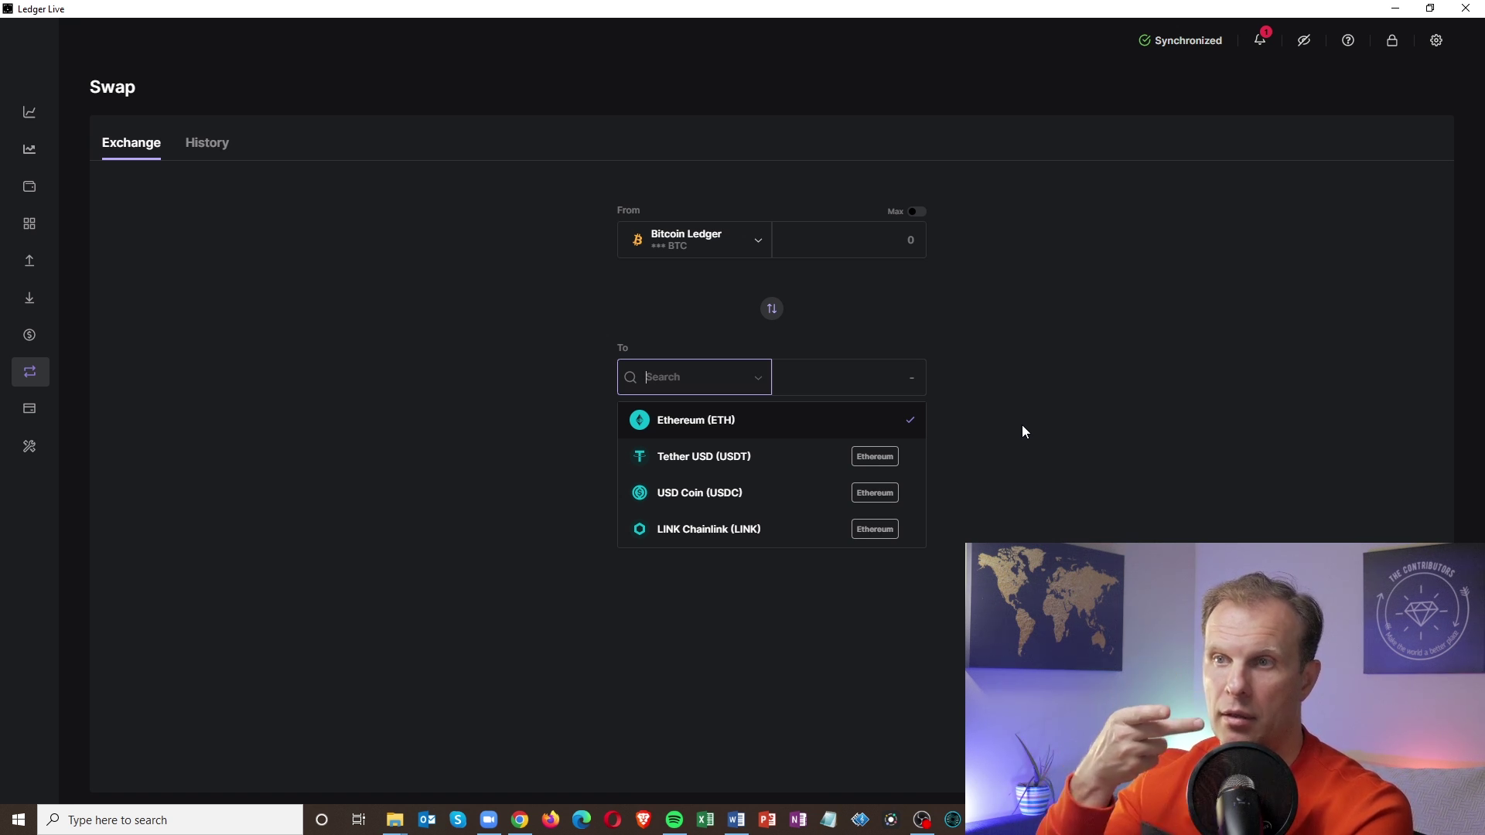
Keep Ethereum as the swap target, view the CL Card waitlist page, then go to the device manager
key(Escape)
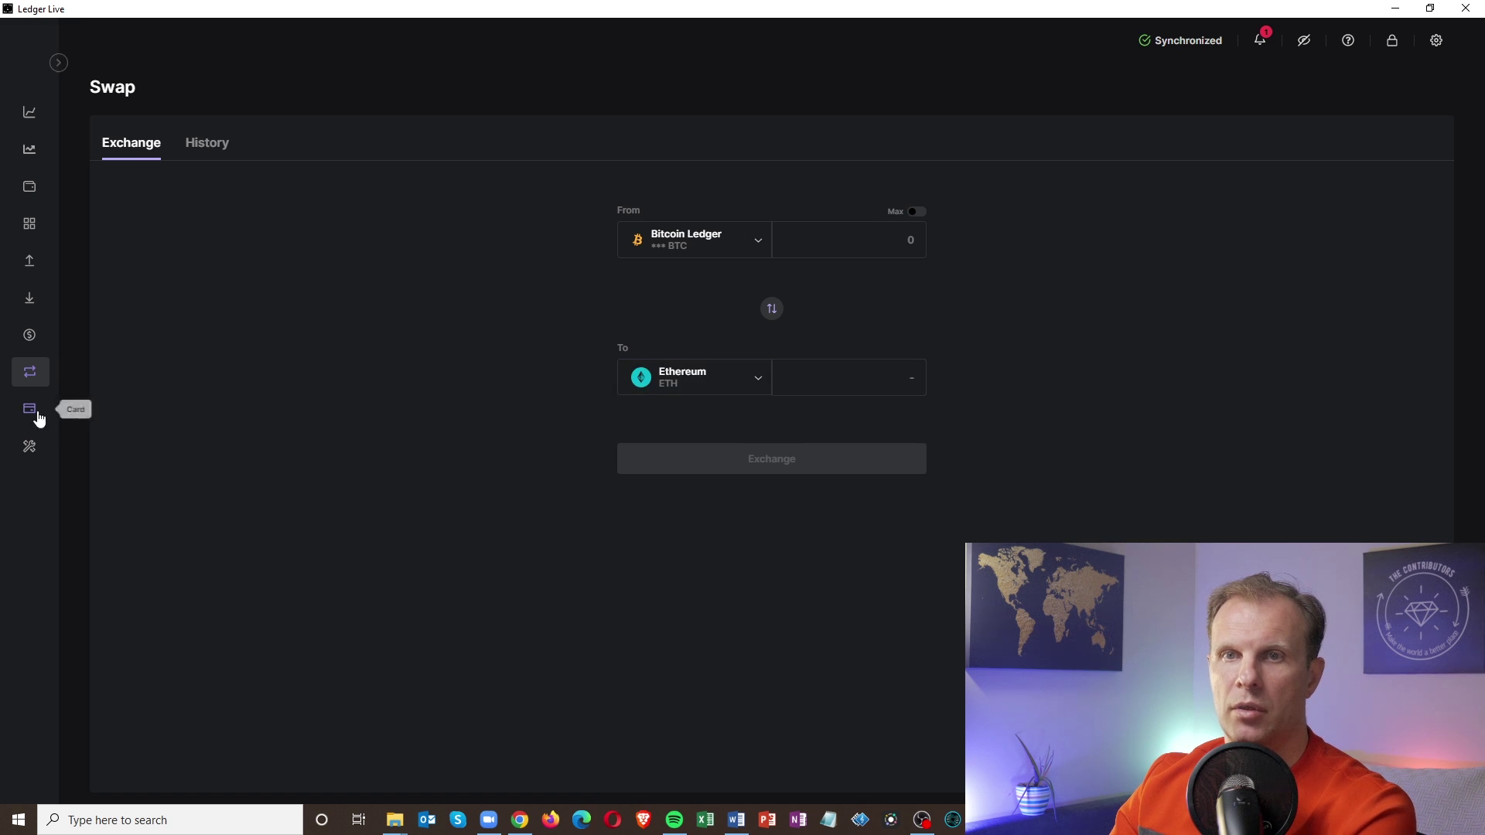
click(44, 417)
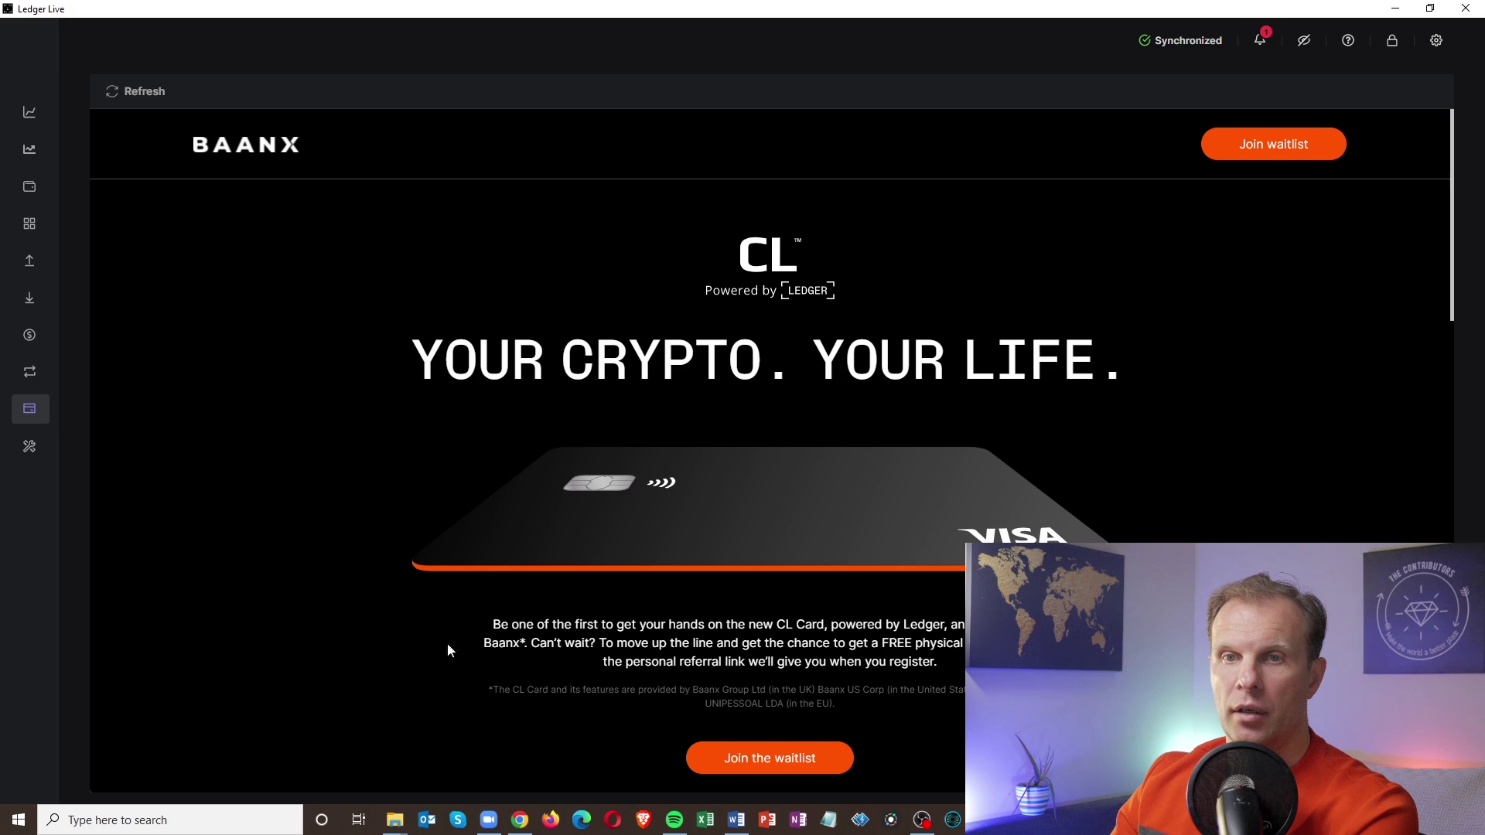
click(31, 455)
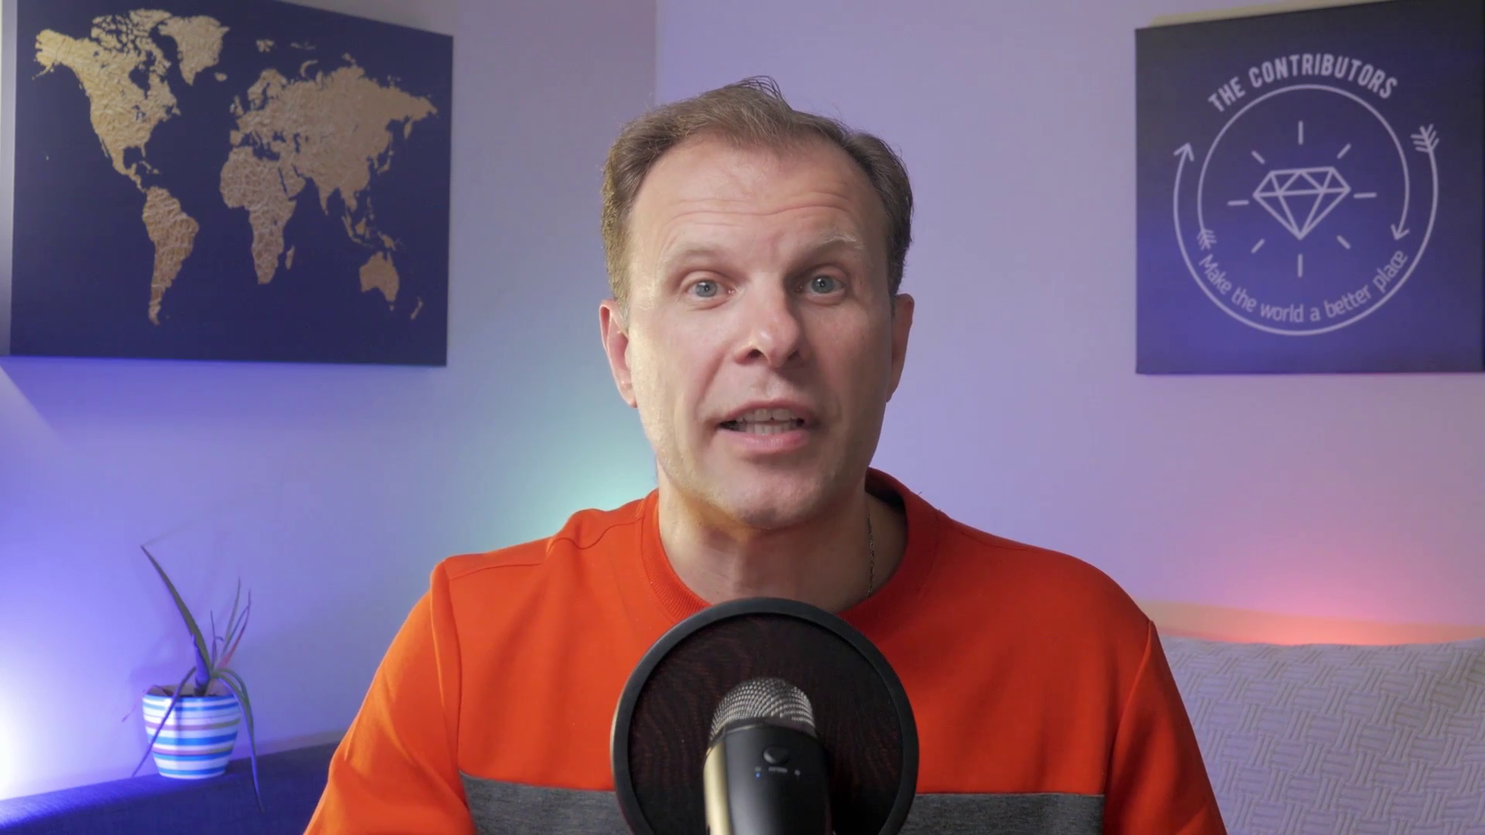